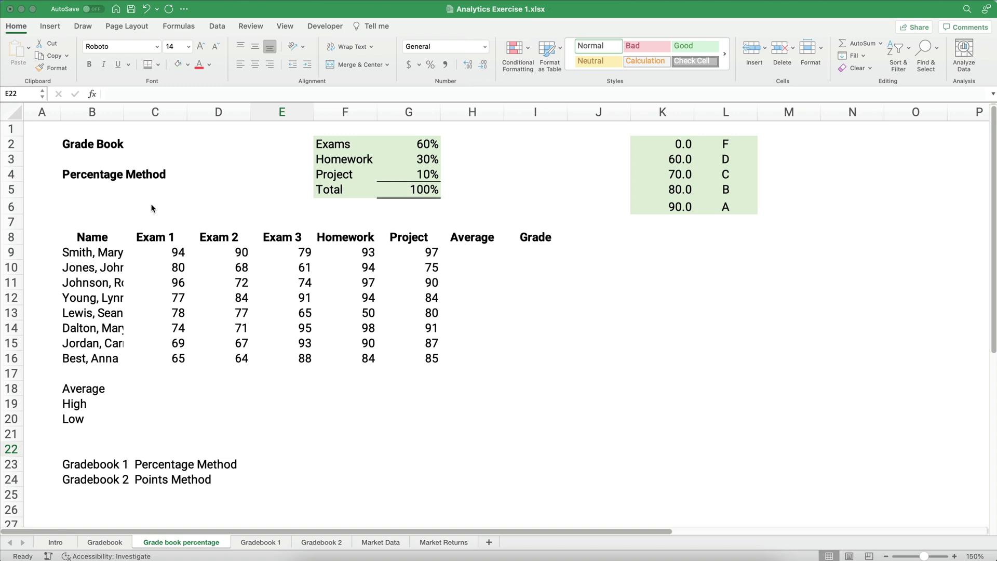
Step: Widen the Name column B so every student's full name fits without being cut off
click(99, 252)
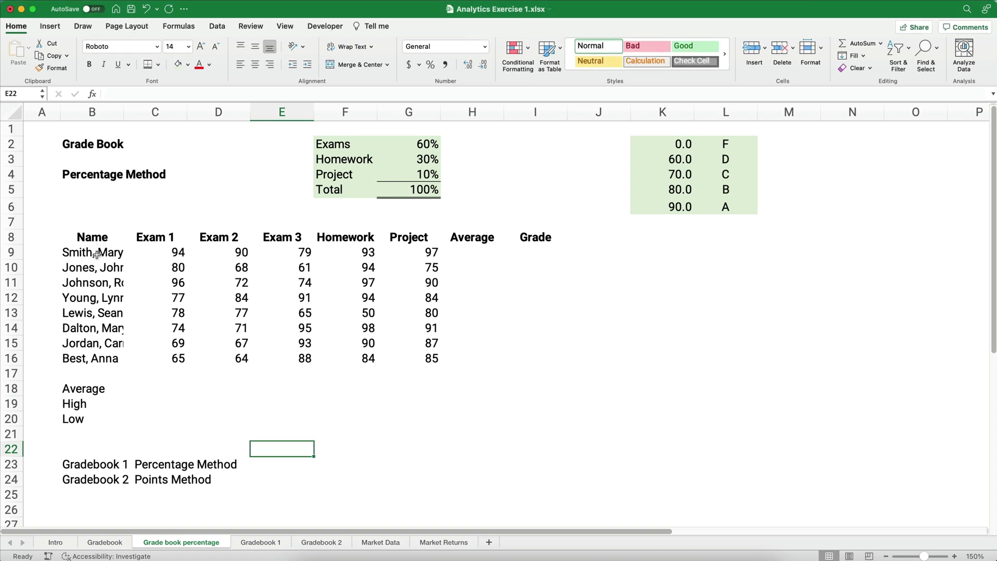
click(97, 253)
click(96, 276)
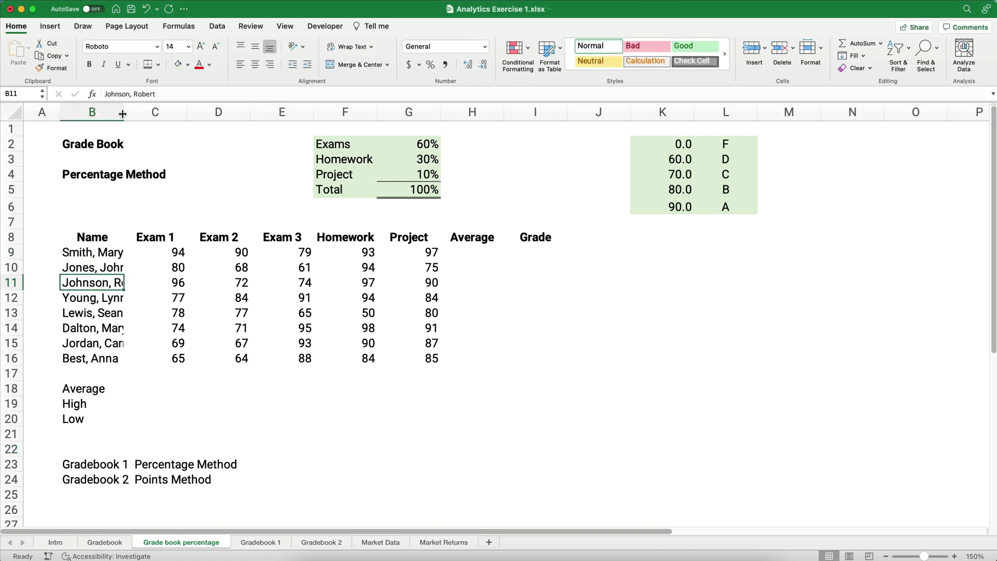
drag(125, 113, 143, 113)
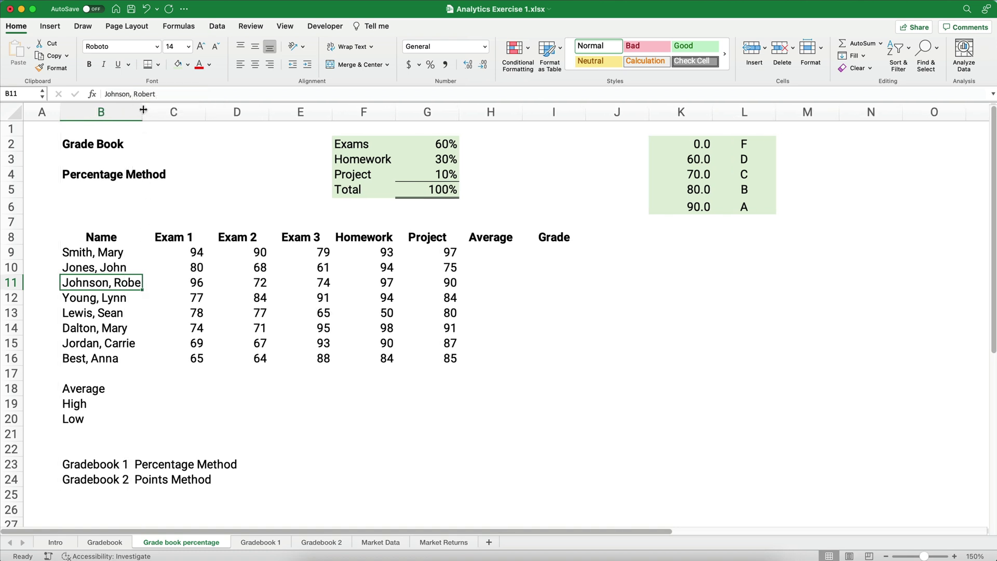
drag(143, 110, 167, 112)
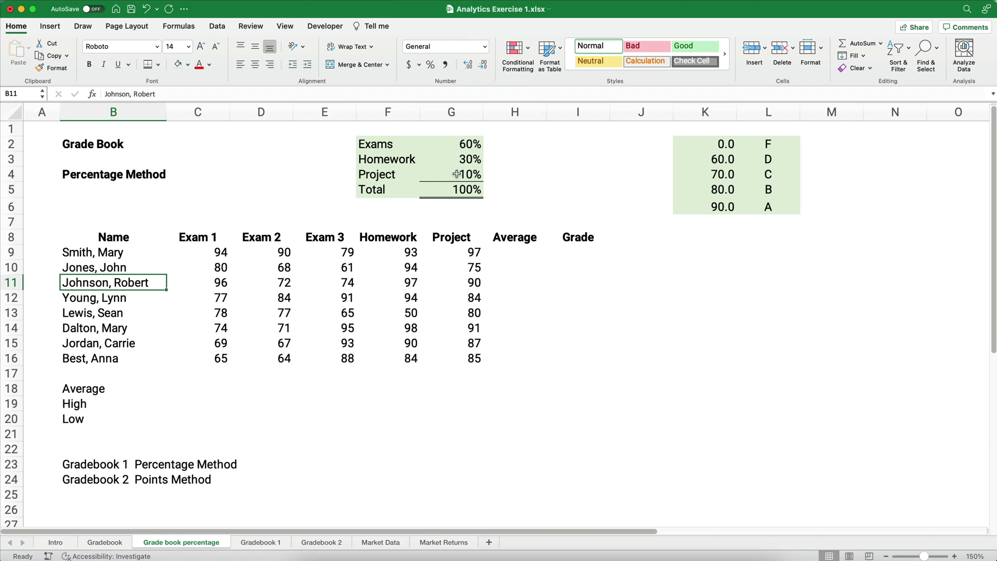
click(460, 190)
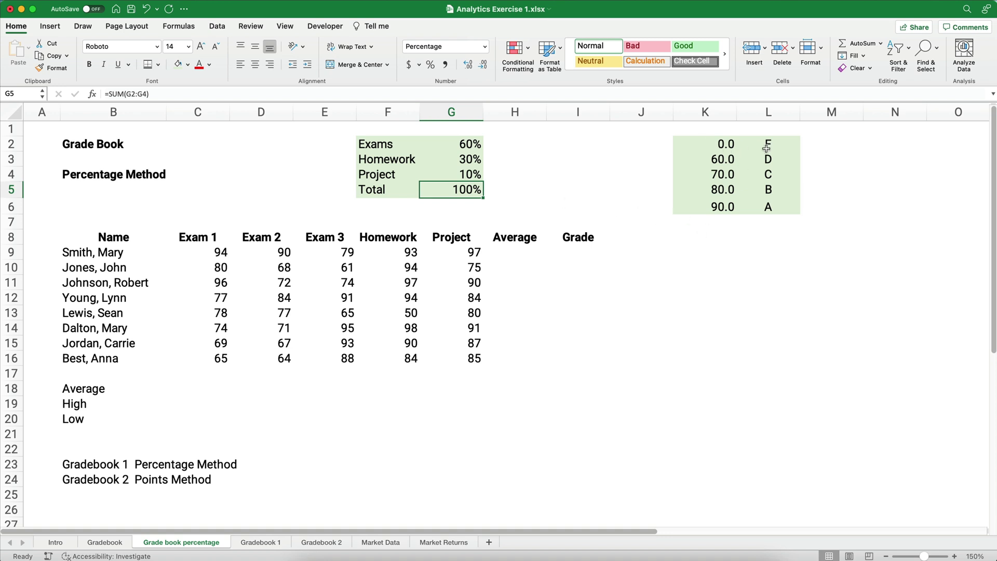
drag(718, 207, 761, 189)
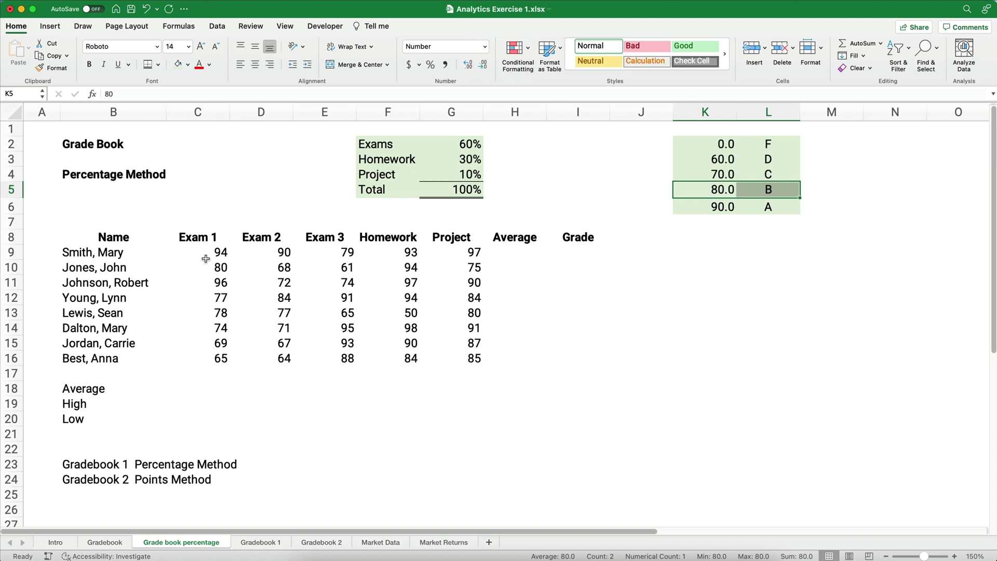
drag(195, 251, 467, 362)
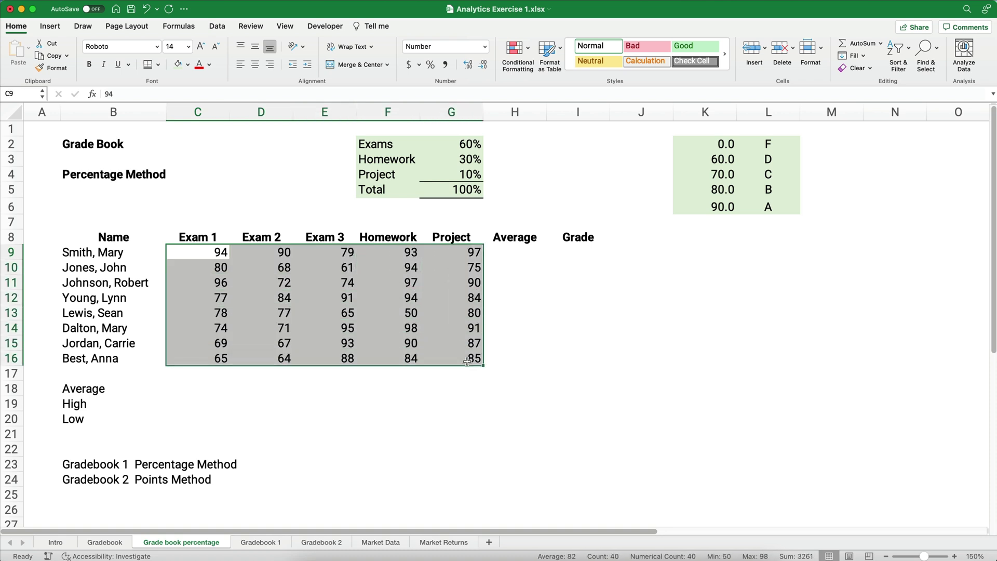
click(199, 254)
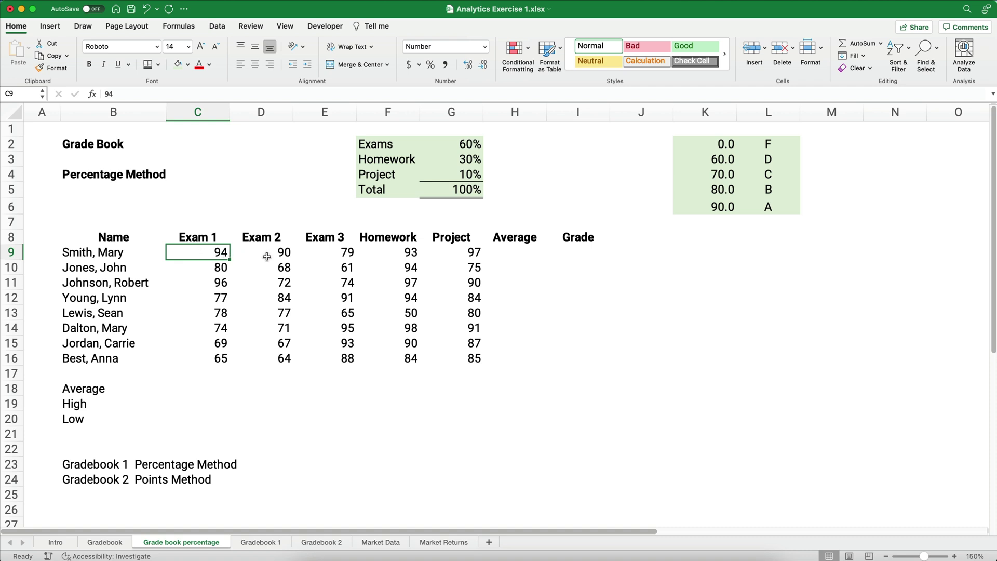
click(335, 255)
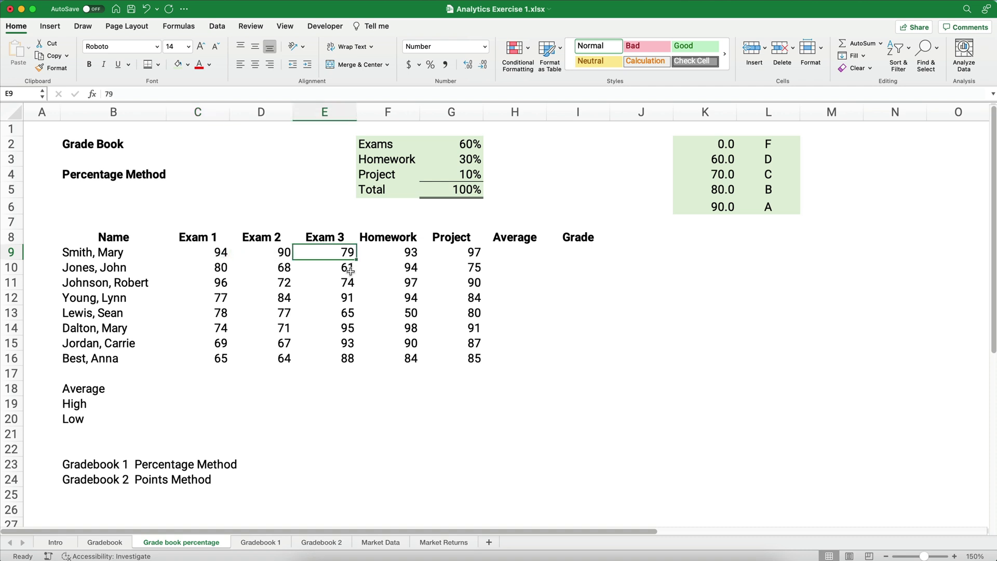
click(396, 254)
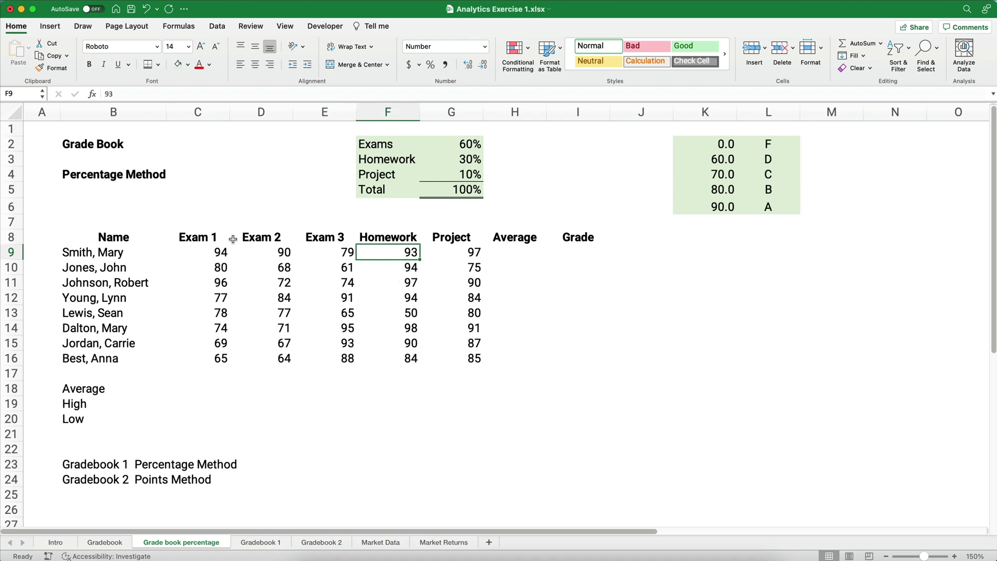
drag(201, 237, 342, 352)
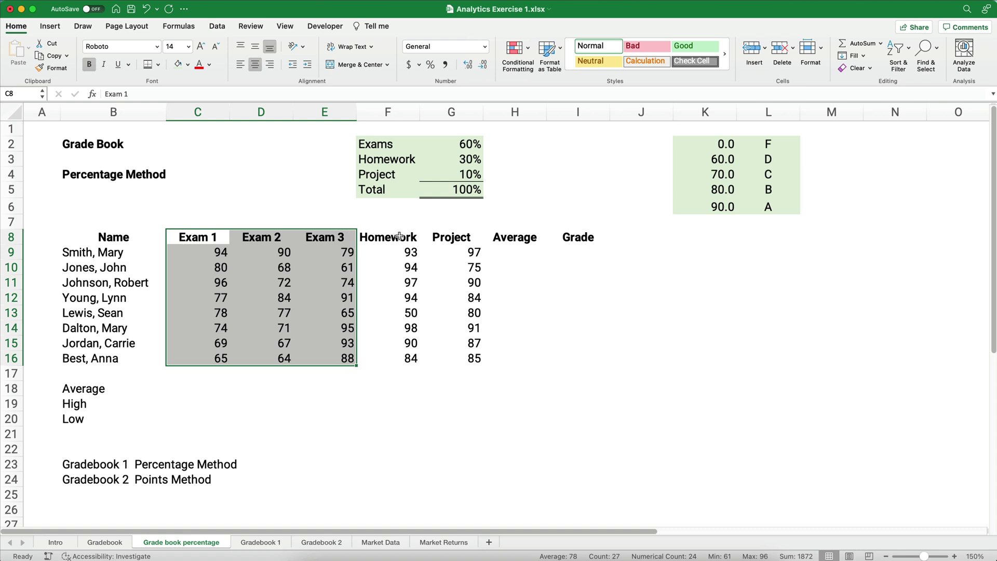
Step: Insert blank cells at F8:F16, shifting Homework and Project one column right
drag(399, 236, 404, 355)
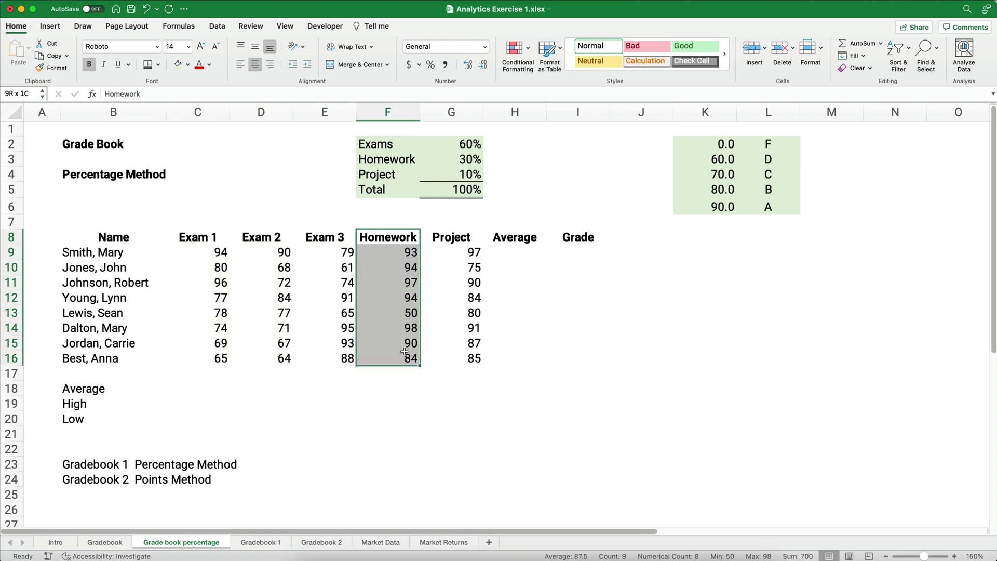
right_click(388, 256)
click(416, 315)
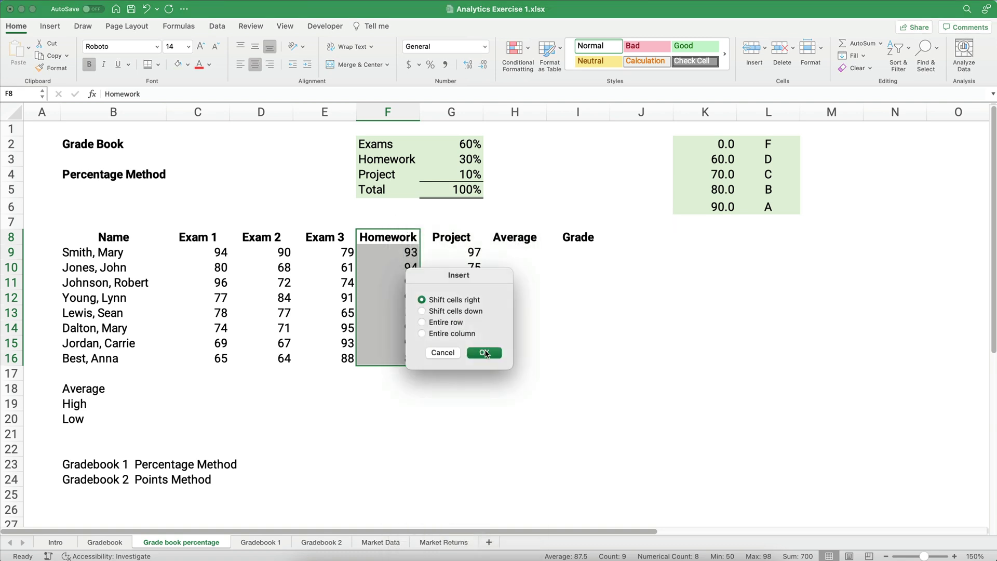
click(486, 353)
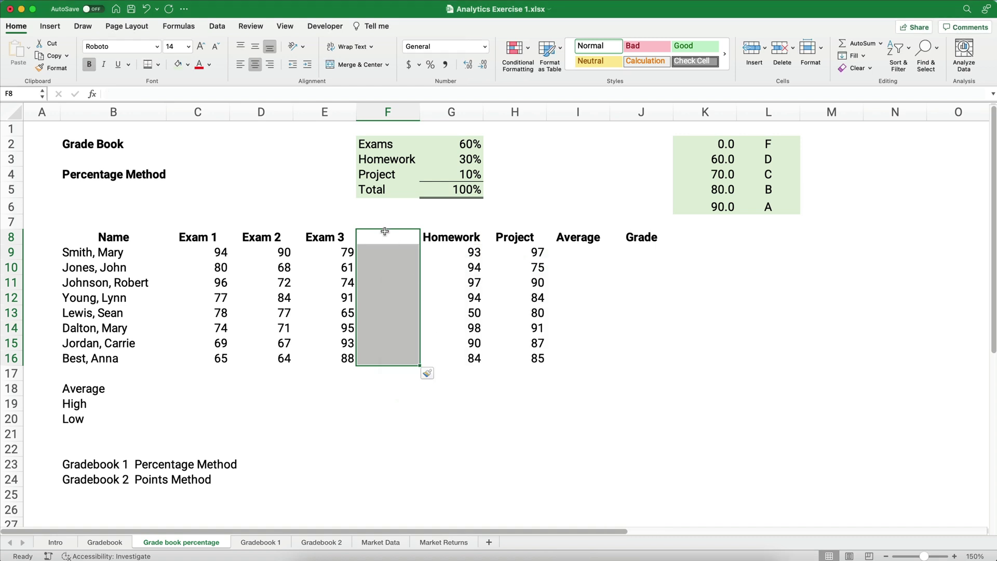
Step: Label the new column header F8 'Exam Avg'
click(387, 235)
text(Exam A)
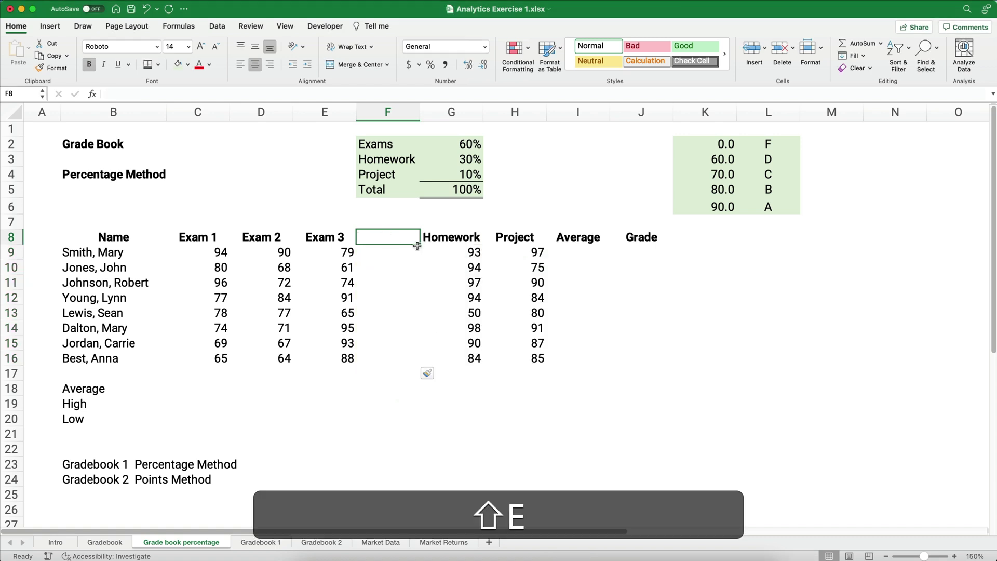
text(vg)
key(Return)
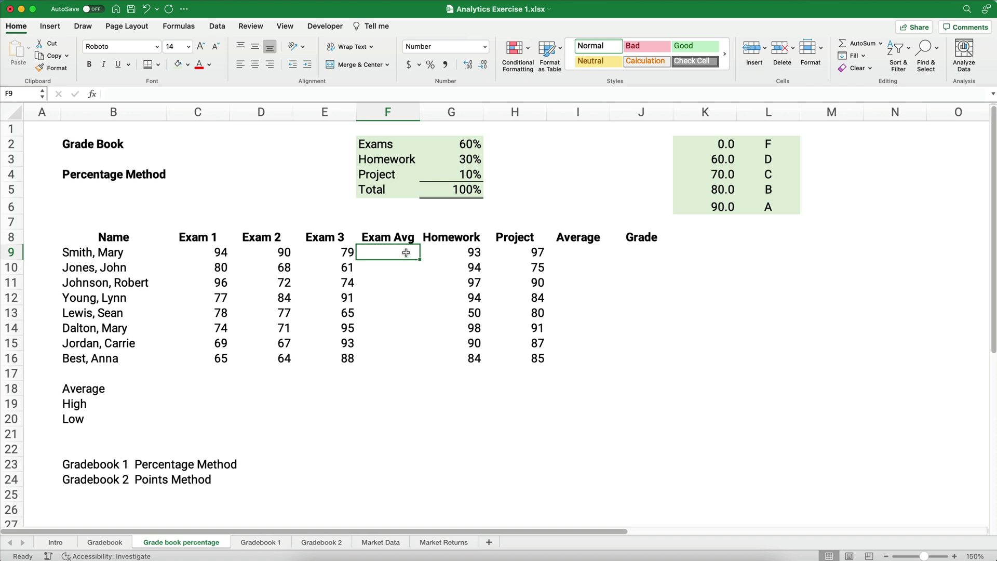
Step: Abandon the typed average formula and search the Formula Builder for 'average'
text(=)
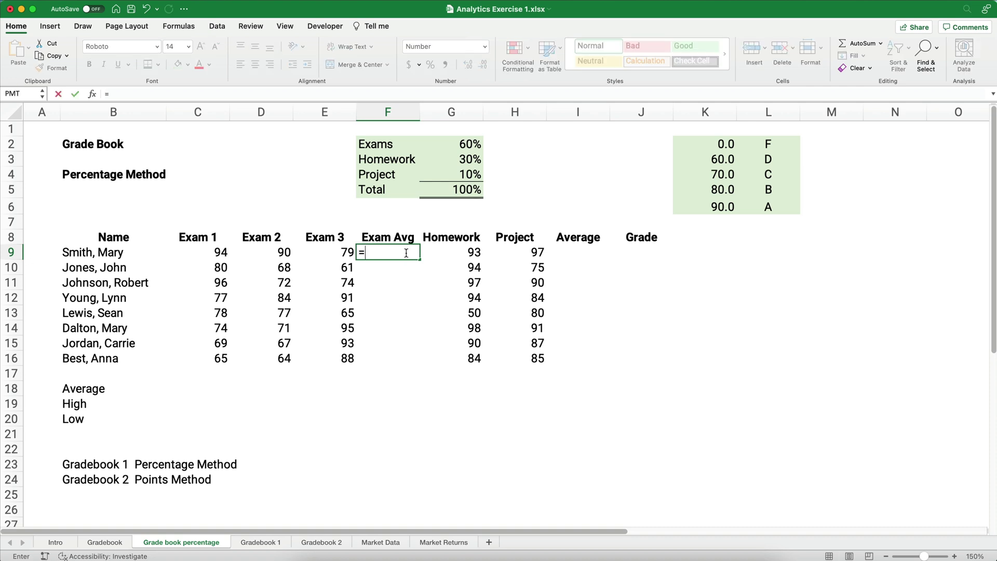
text(averag)
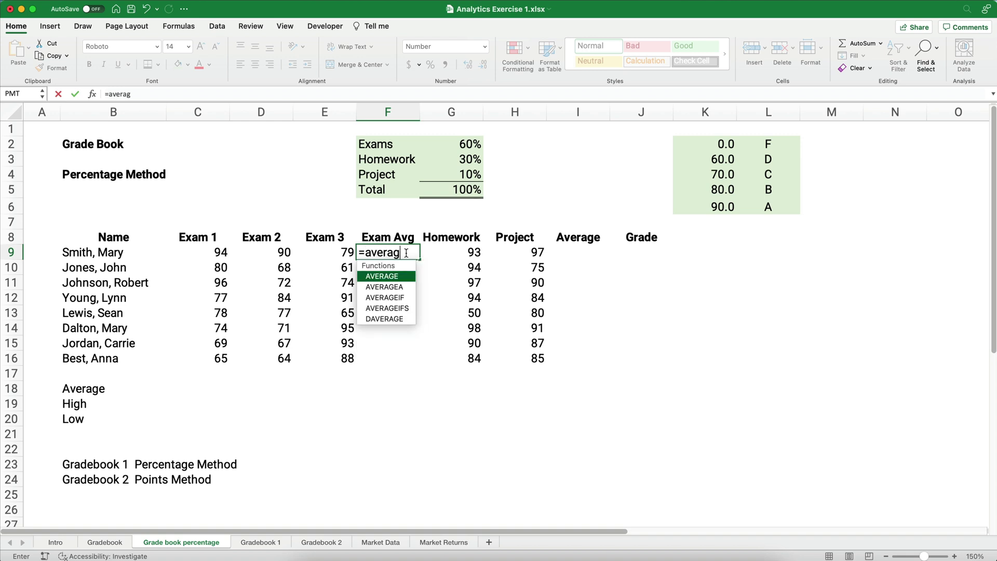
key(BackSpace)
key(BackSpace)
key(BackSpace)
key(BackSpace)
key(BackSpace)
key(BackSpace)
key(BackSpace)
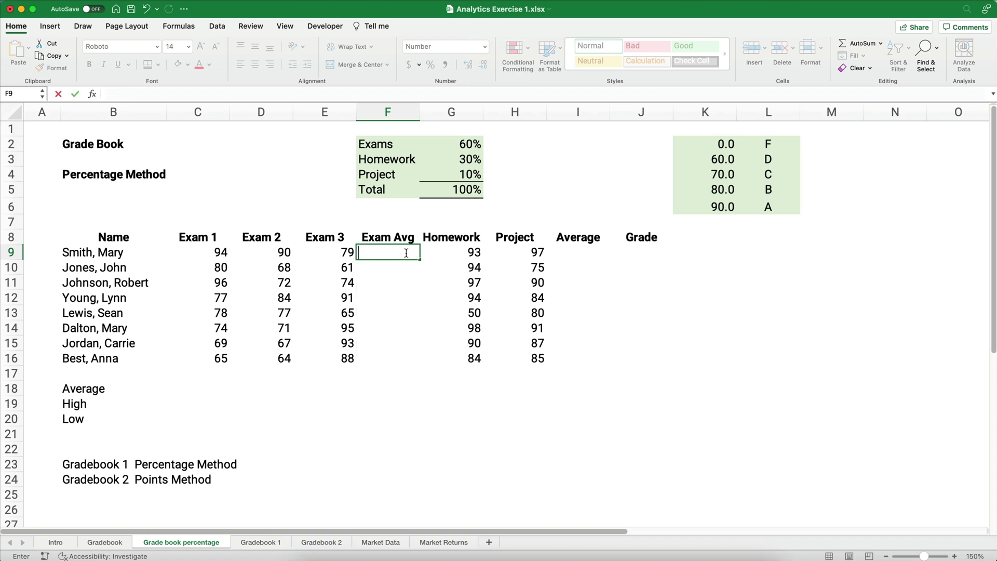
click(424, 388)
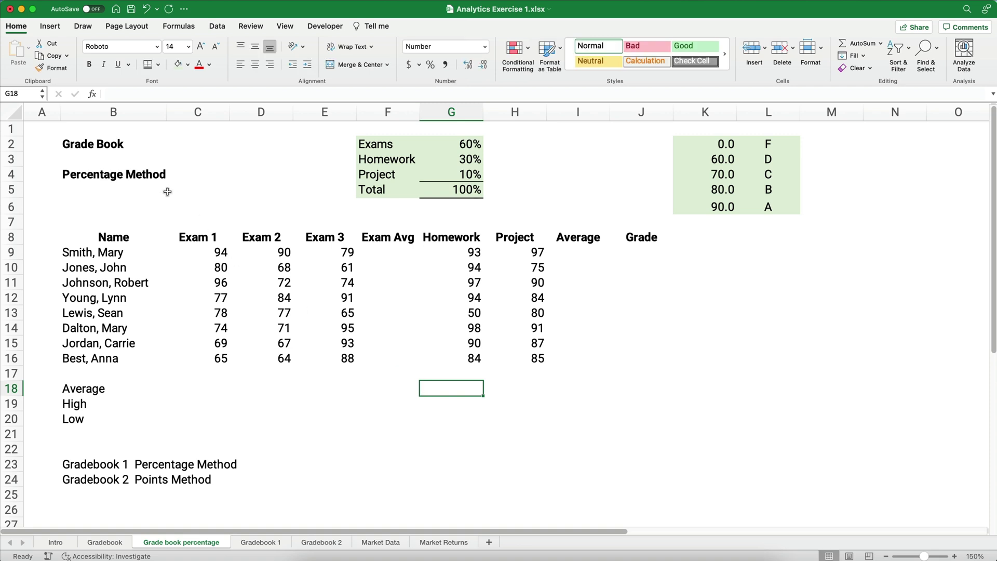
click(93, 95)
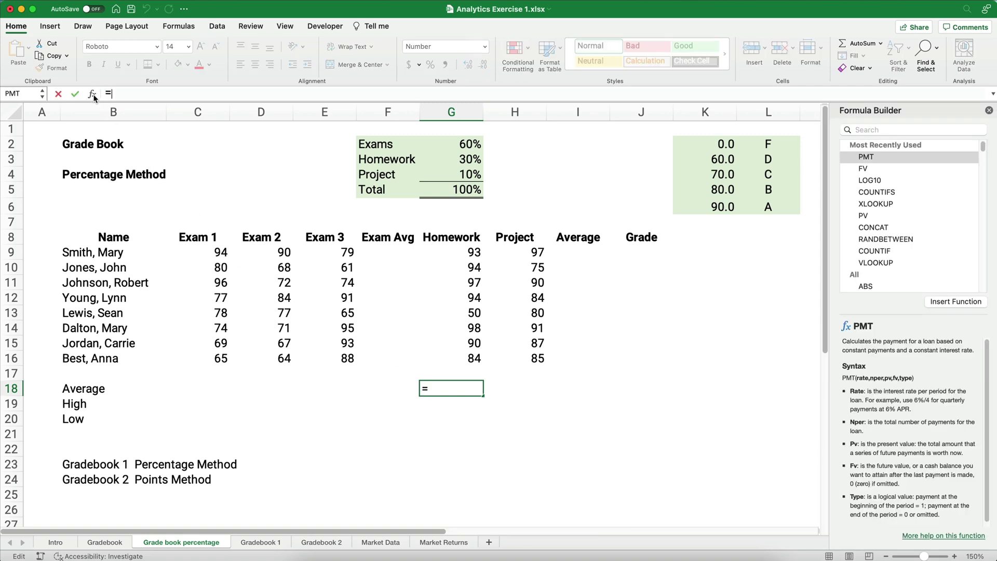
click(879, 129)
text(average)
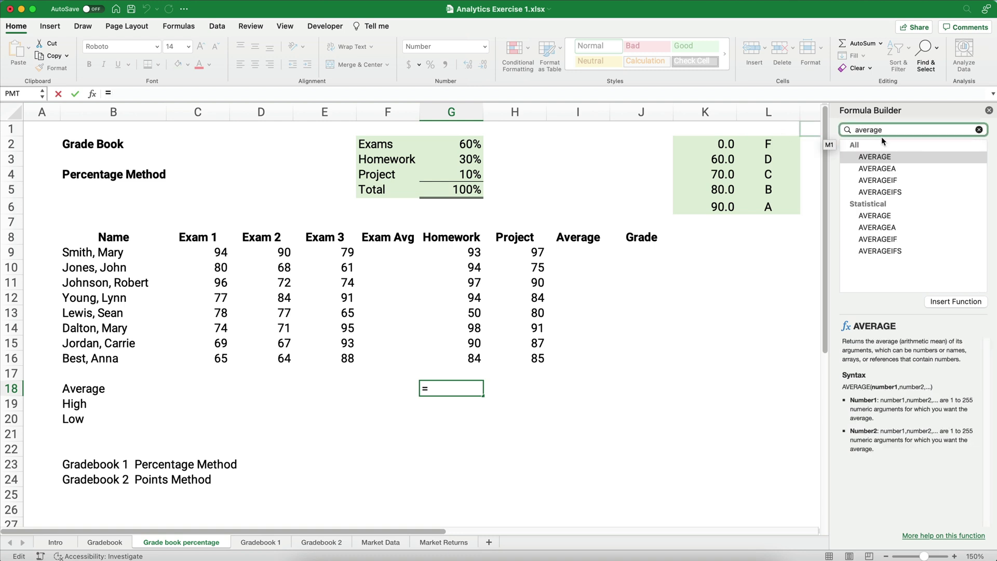
Step: Build =AVERAGE(C9:E9) in G18, then undo the misplaced formula
double_click(874, 156)
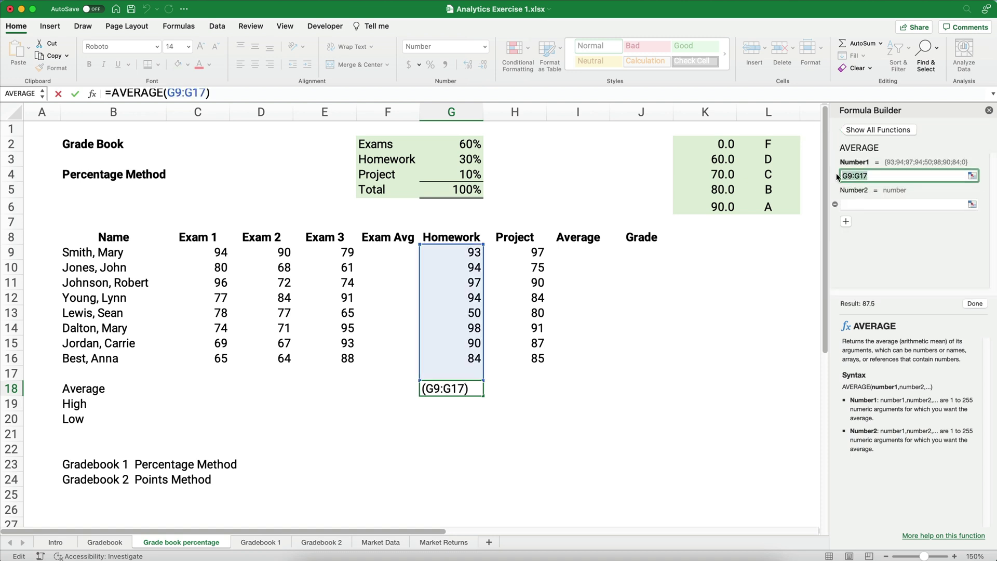
drag(225, 253, 327, 255)
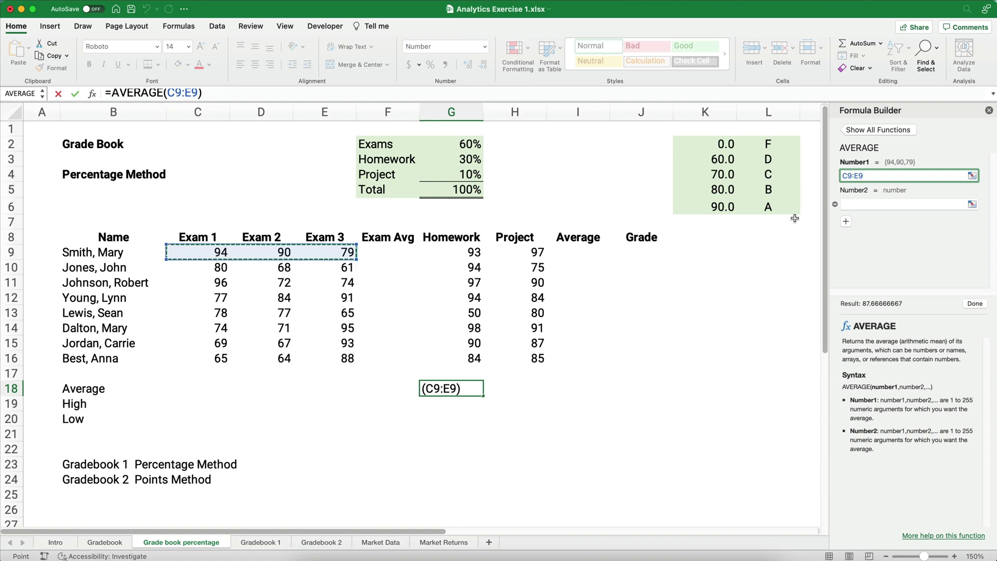
click(976, 303)
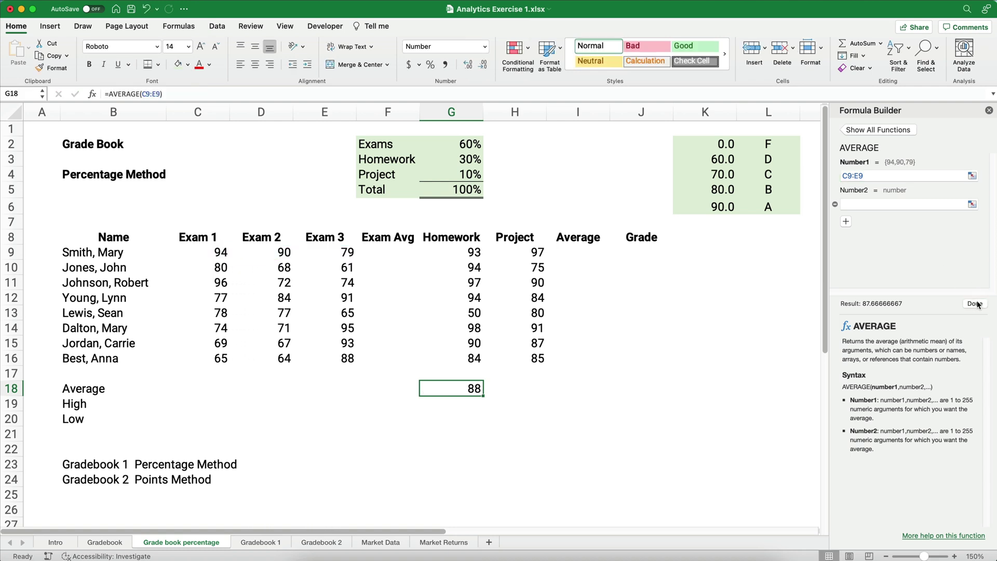
key(super+z)
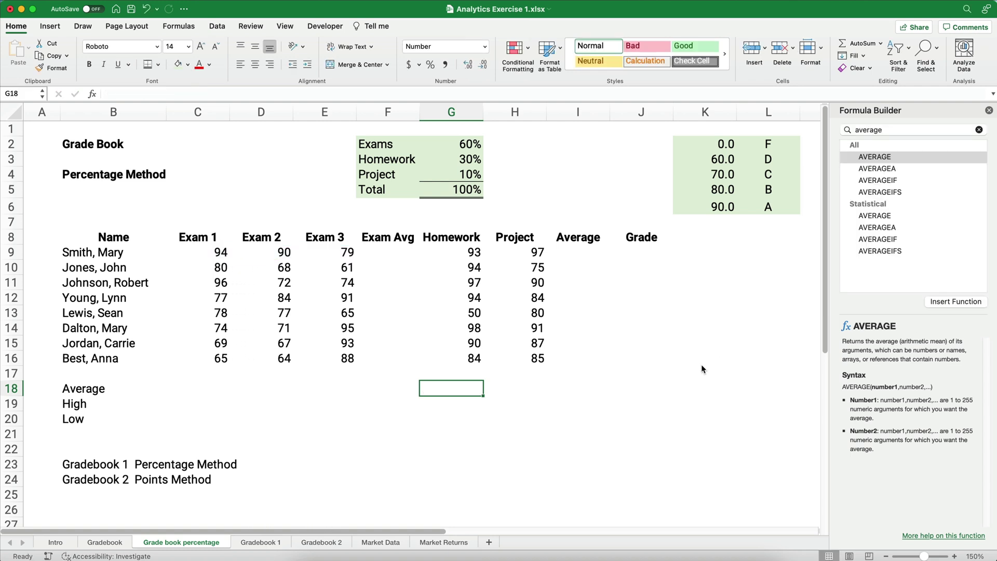
Step: Put =AVERAGE(C9:E9) in F9 and show it with two decimals as 87.67
click(404, 256)
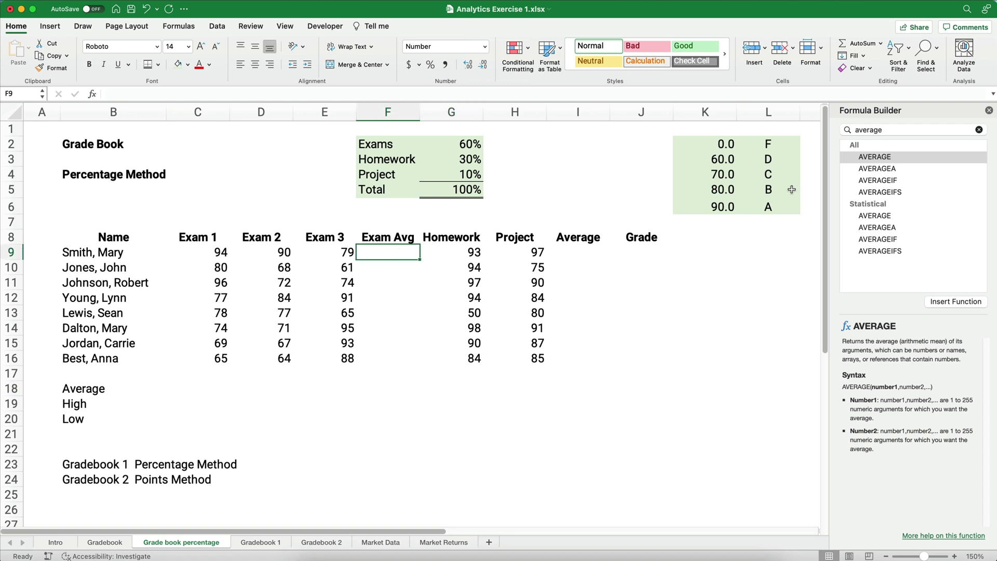
double_click(875, 158)
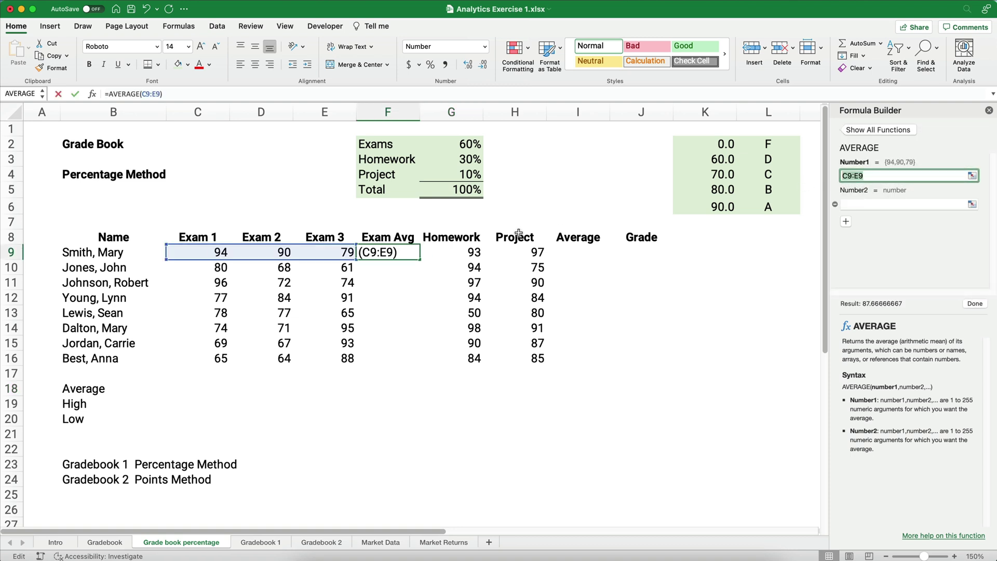
click(975, 303)
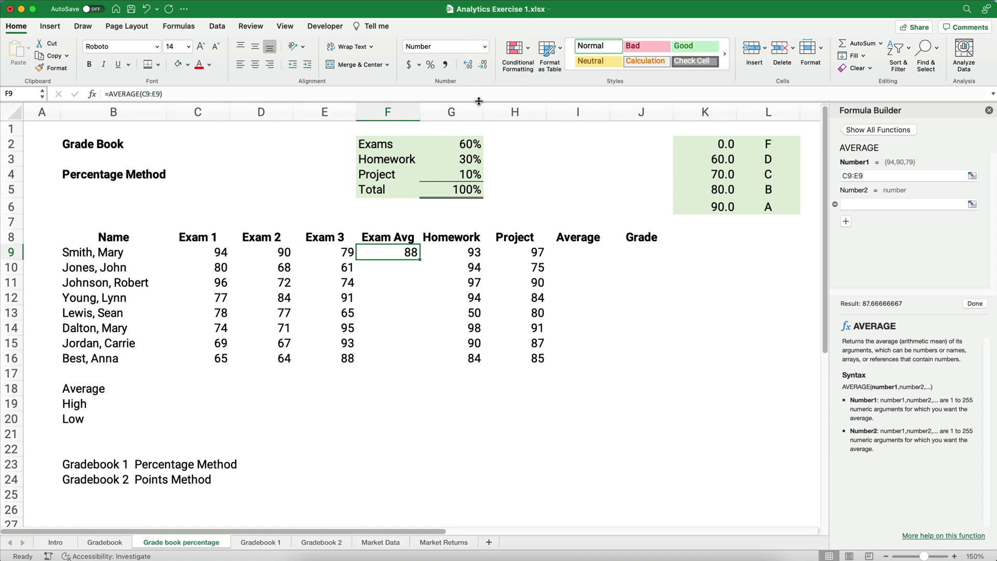
click(471, 68)
click(469, 67)
Step: Try copying F9's average formula down by paste and by drag fill, undoing each attempt
drag(221, 252, 365, 248)
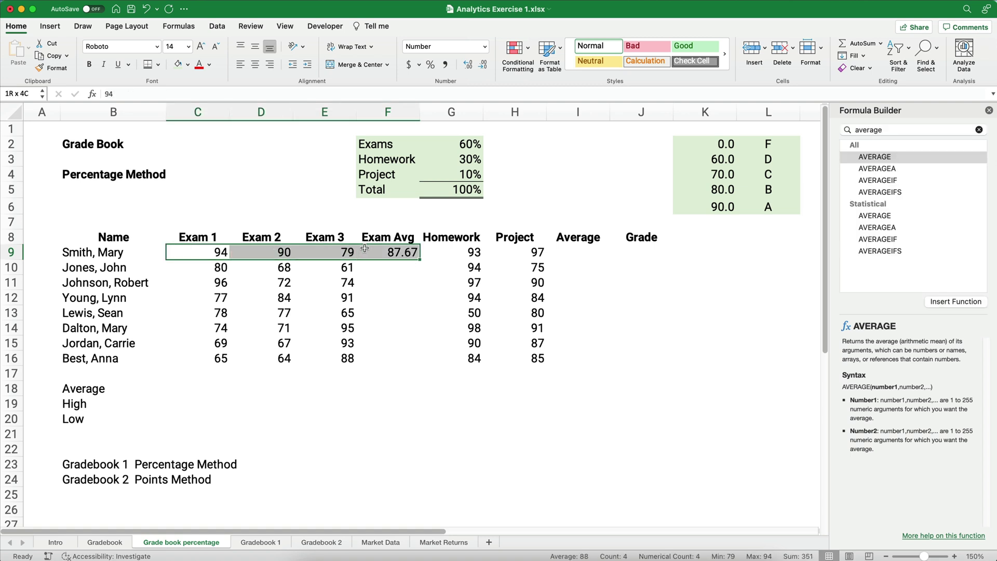
click(388, 252)
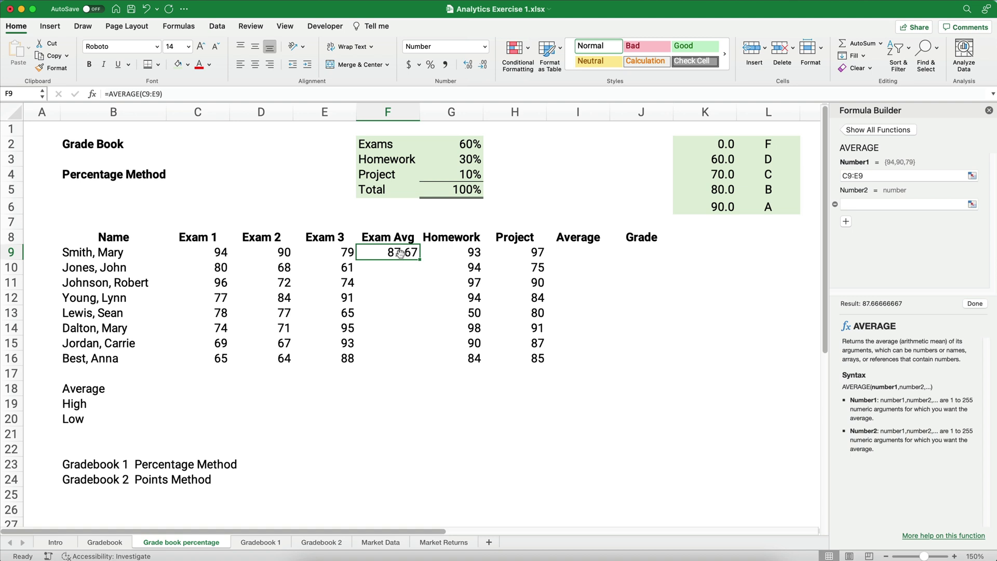
key(super+c)
drag(397, 268, 408, 353)
key(super+v)
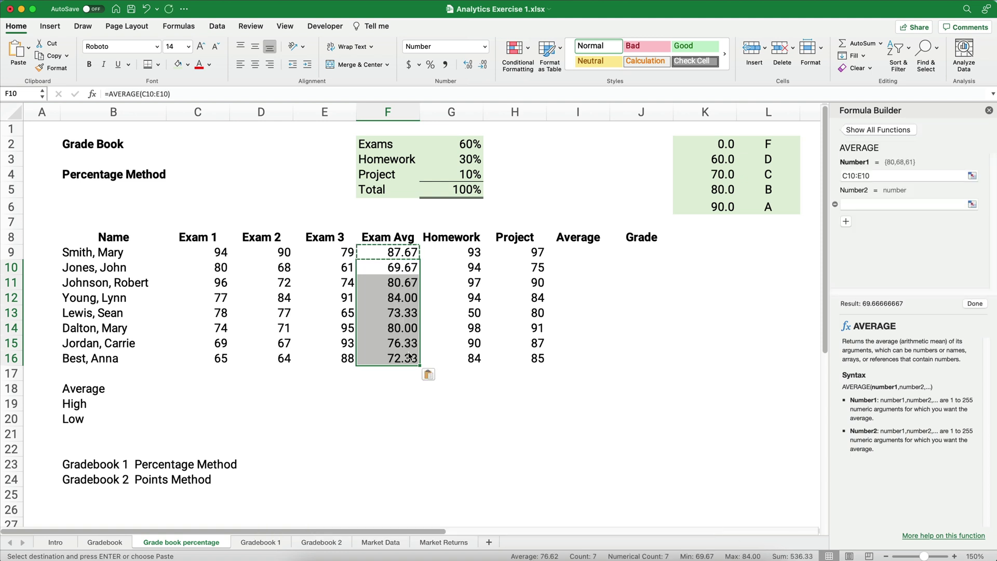
key(super+z)
click(406, 253)
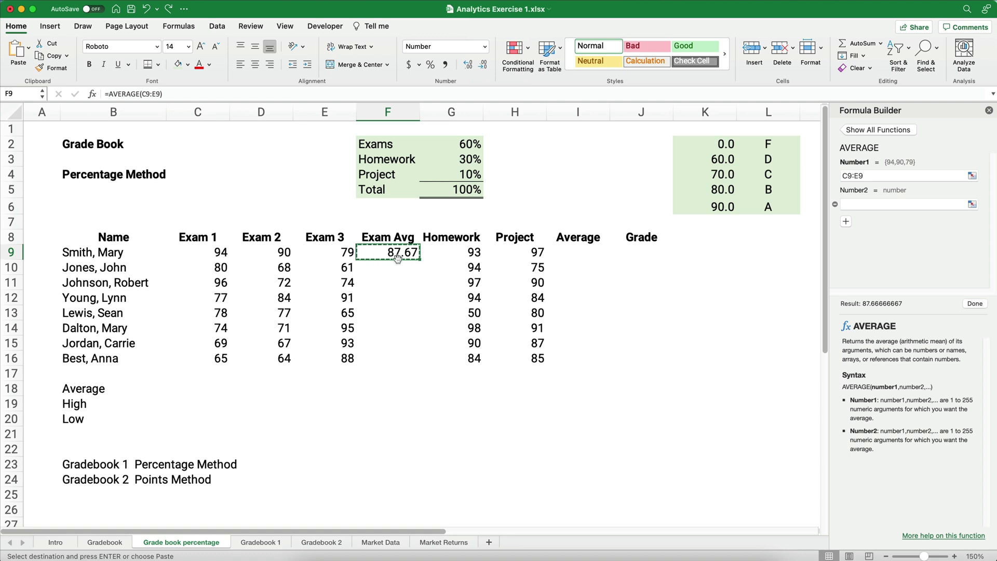
drag(421, 260, 421, 358)
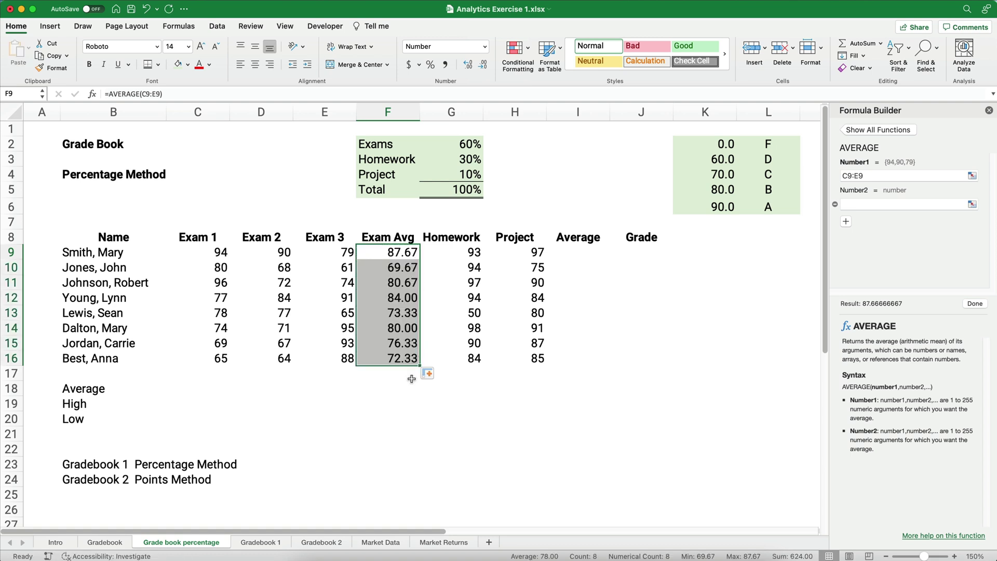
key(super+z)
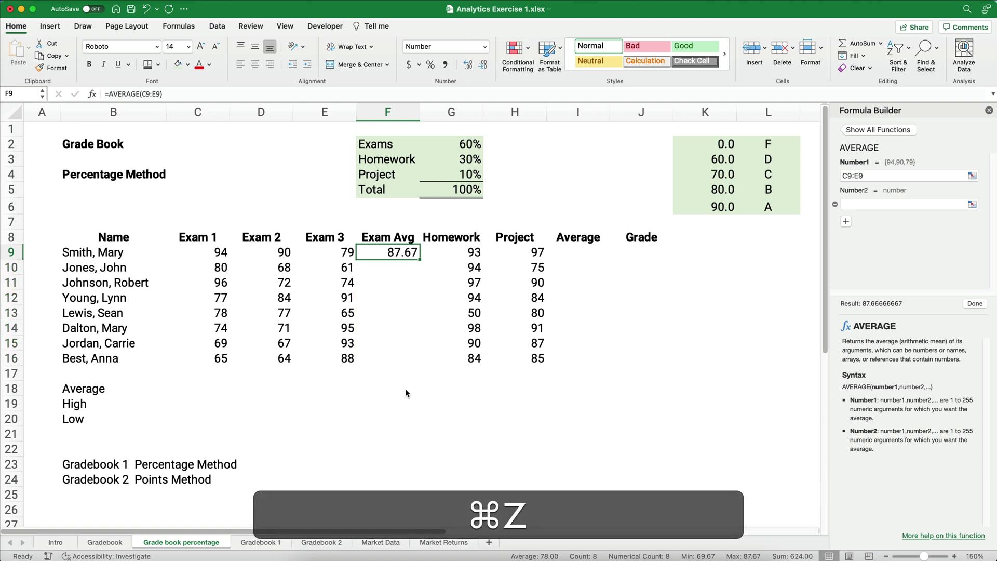
Step: Fill F9's AVERAGE formula down to F16 and check the last student's 72.33
double_click(421, 260)
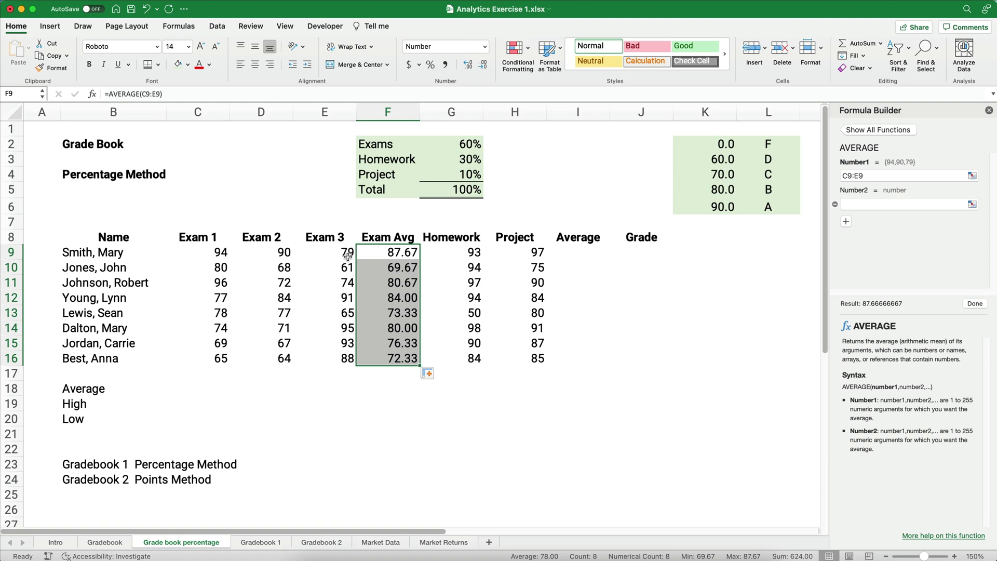
click(388, 400)
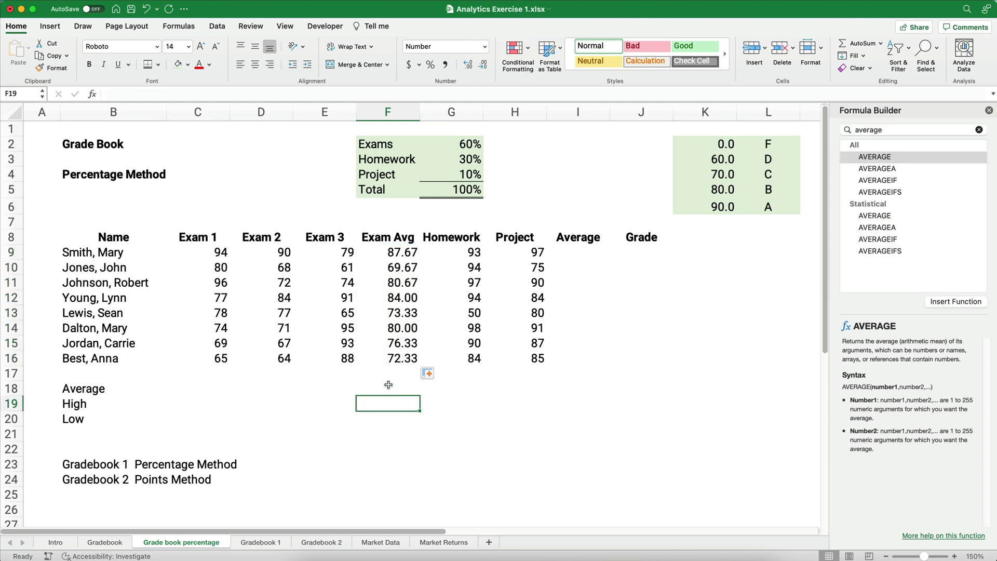
click(383, 358)
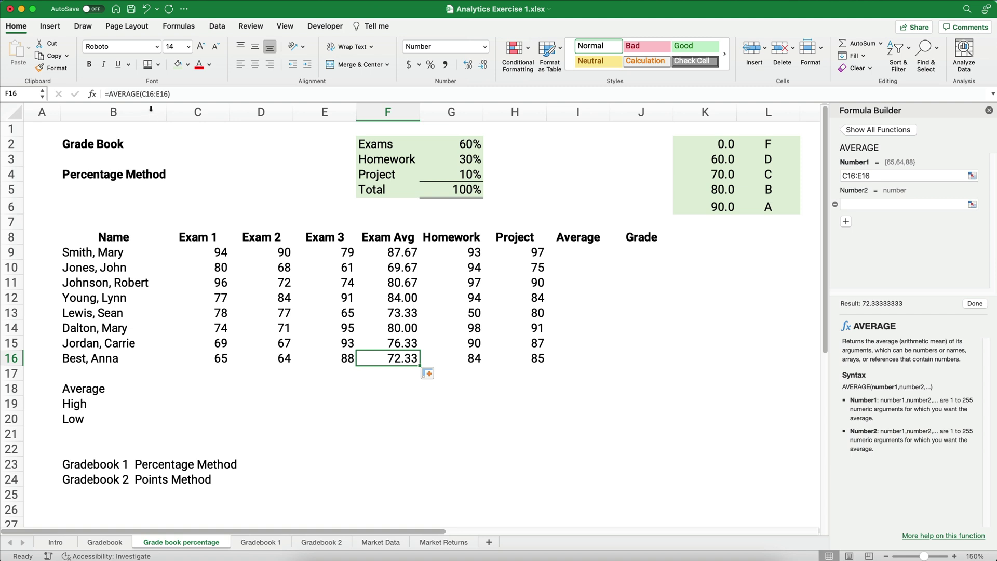
click(146, 94)
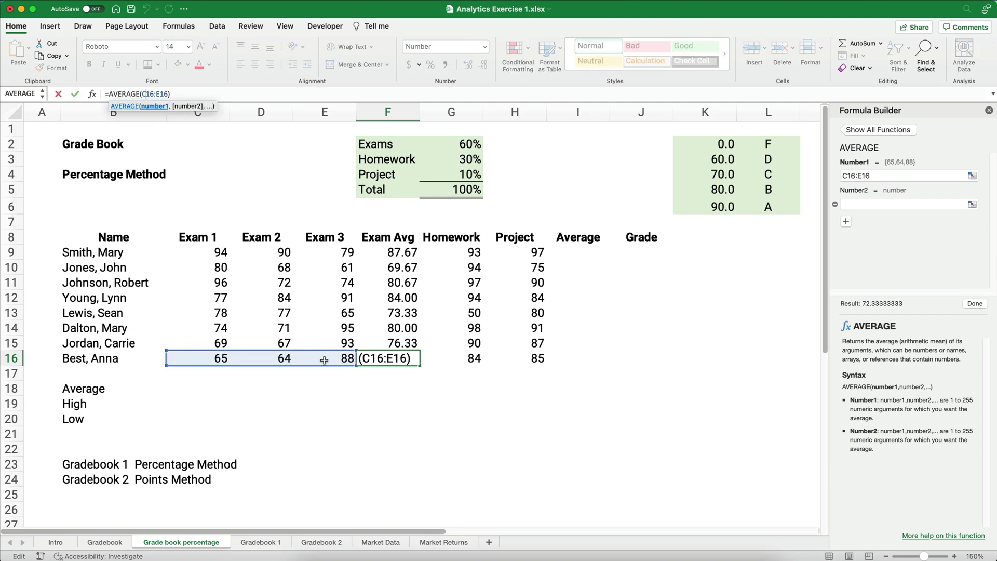
key(Escape)
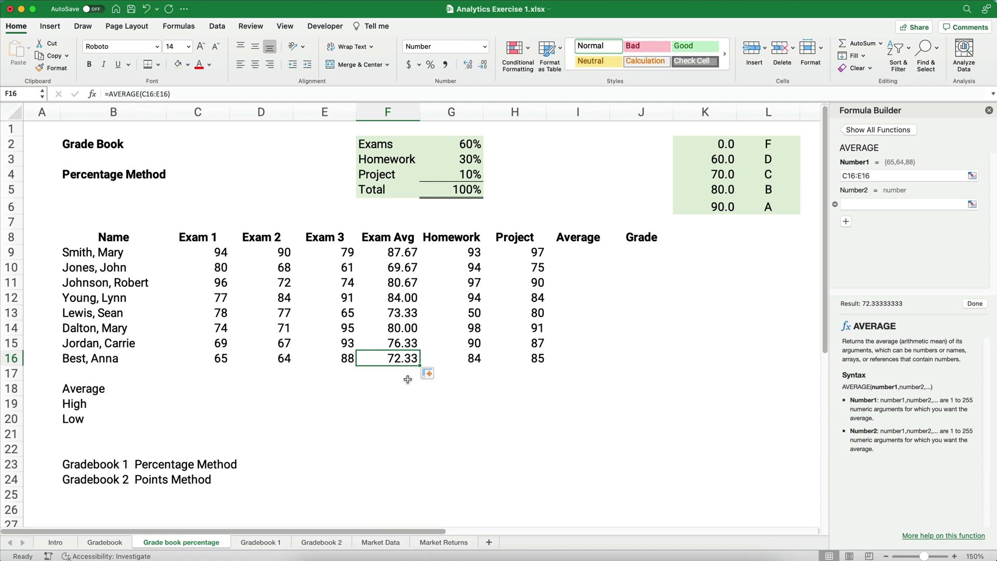
Step: Close the Formula Builder and review the Exam Avg values and the 60/30/10 weights table
click(572, 255)
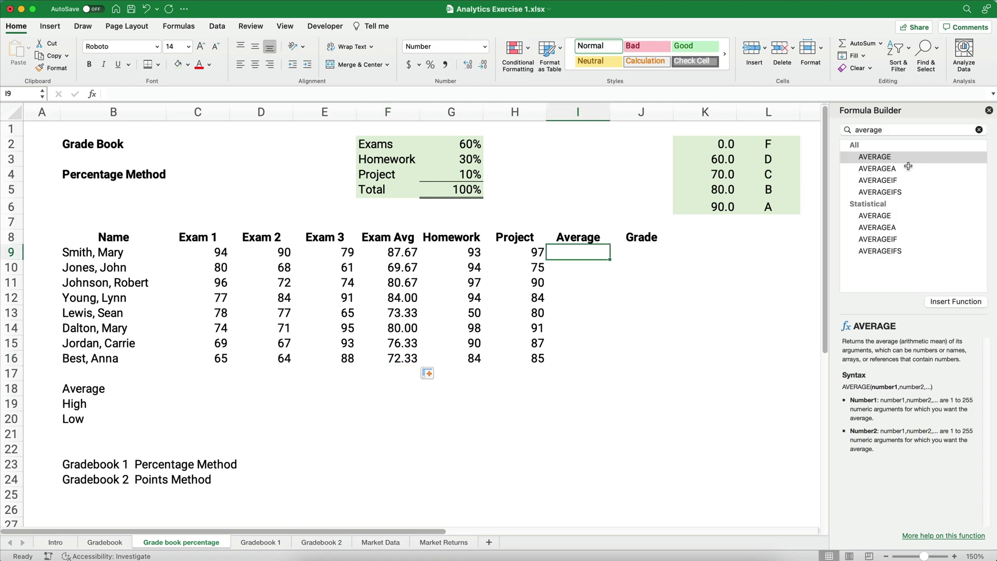
click(990, 111)
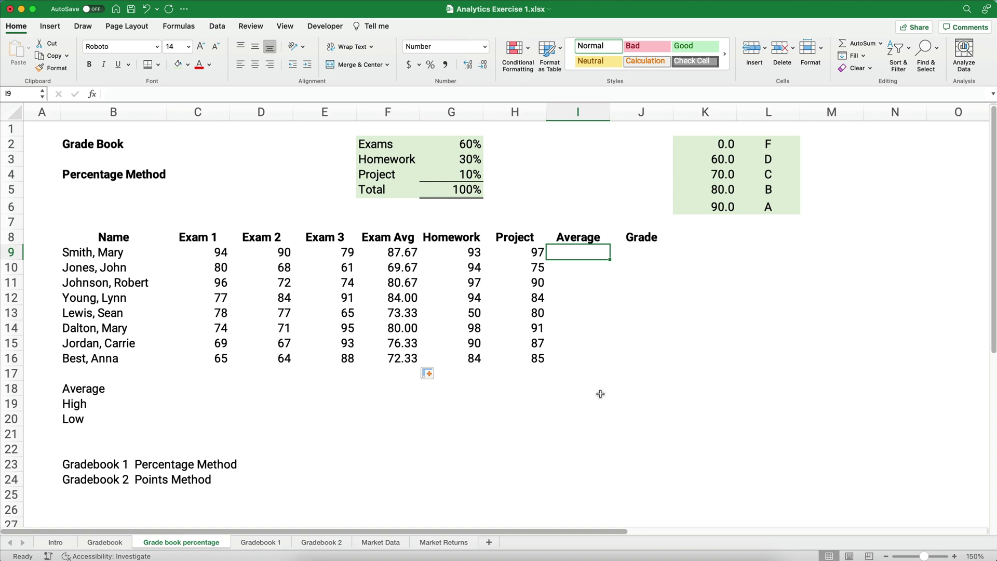
drag(386, 241, 398, 361)
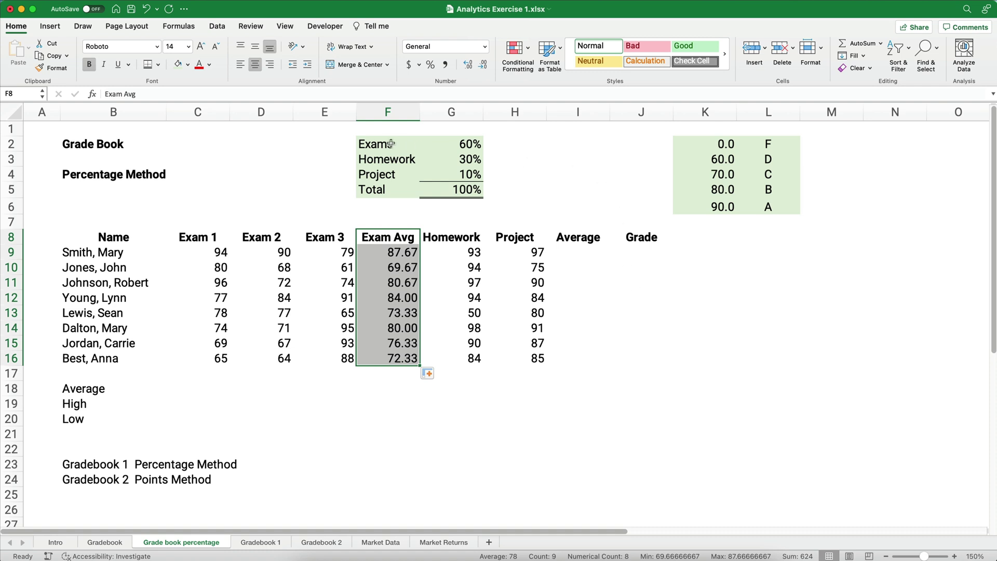
drag(390, 144, 462, 174)
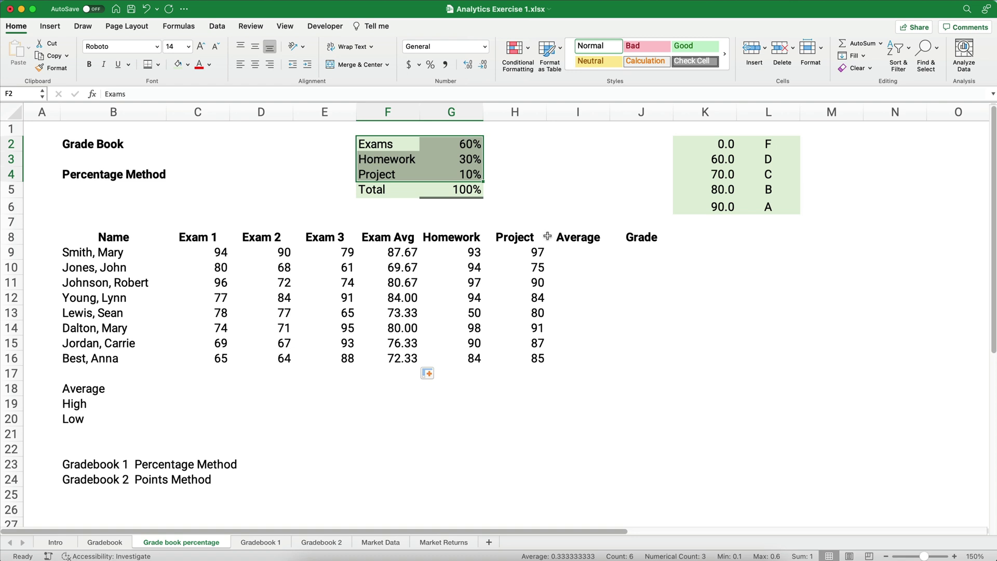
click(569, 253)
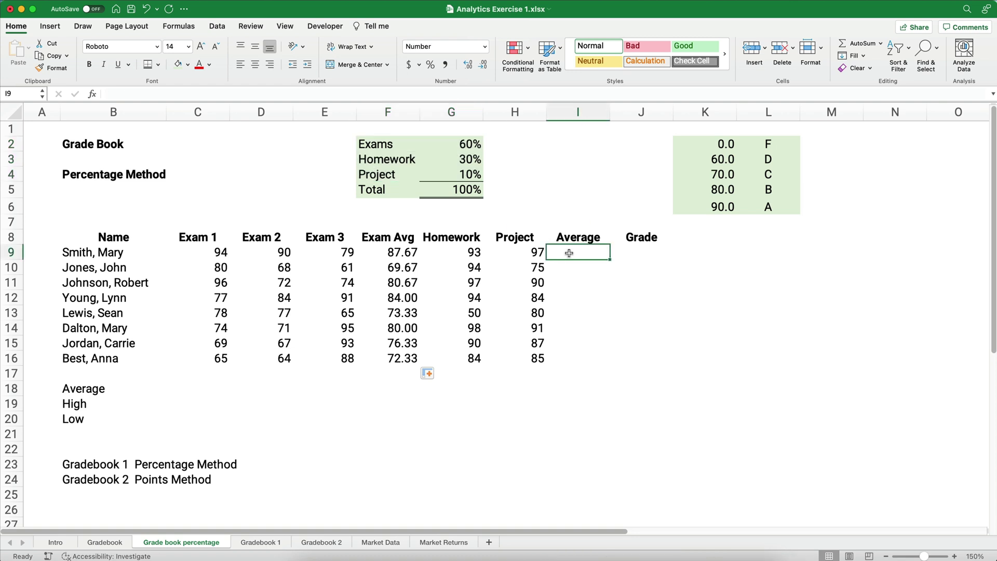
Step: Enter =F9*$G$2 in I9, giving the weighted exam portion 52.6
text(=)
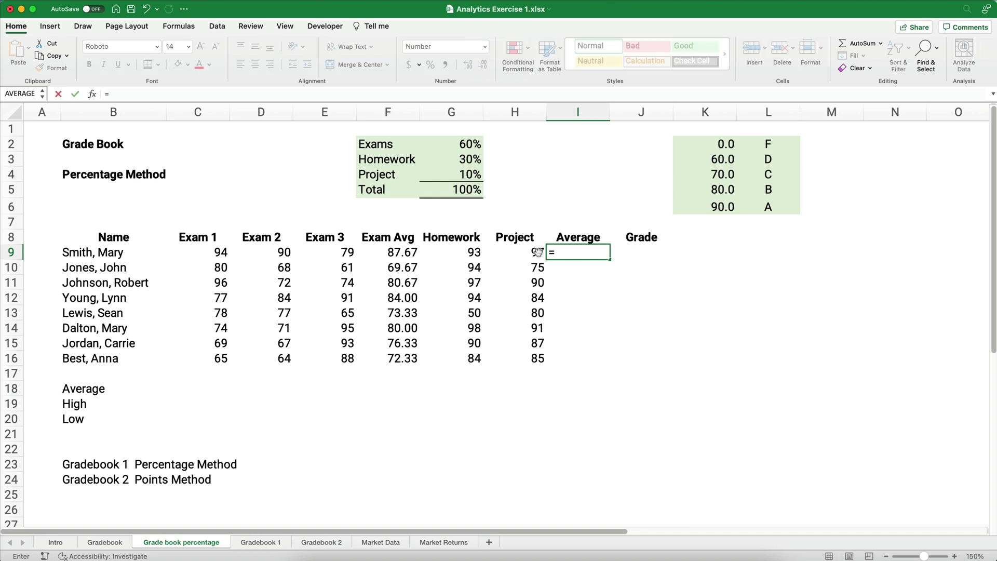
click(414, 252)
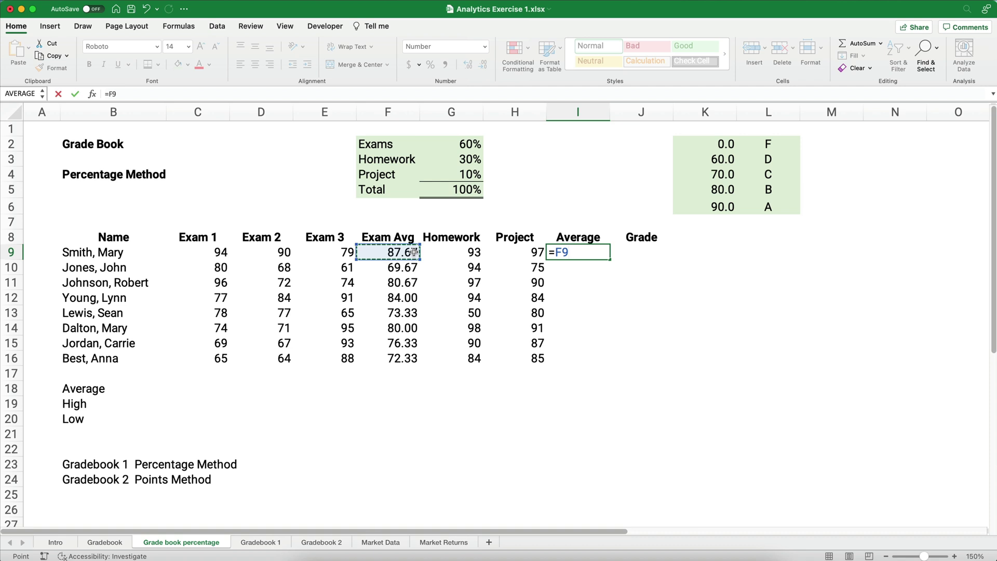
text(*)
click(456, 146)
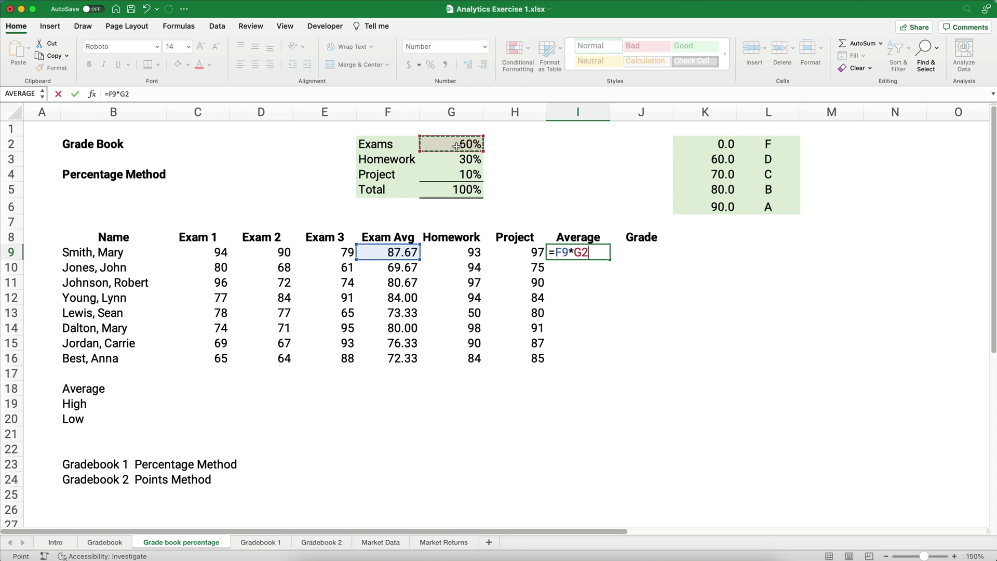
key(F4)
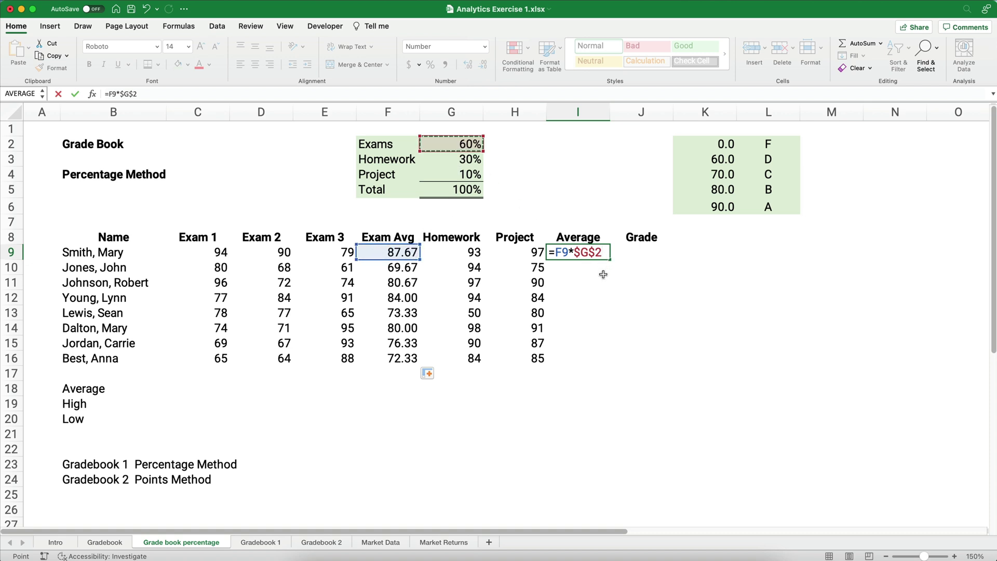
key(Return)
Step: Fill the weighted formula down to I16, inspect the copies, then undo the fill
click(606, 256)
drag(614, 261, 607, 360)
click(582, 357)
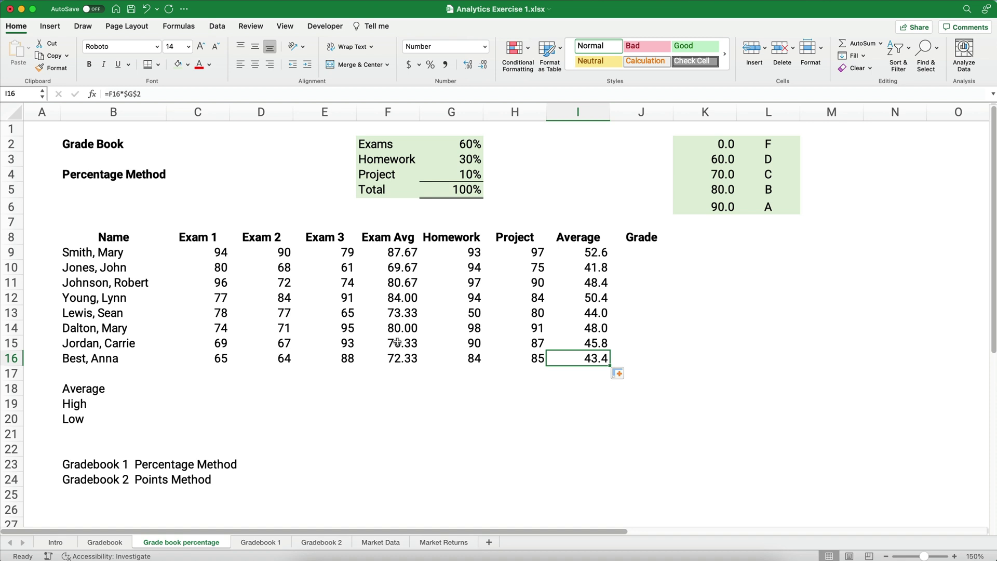
click(118, 94)
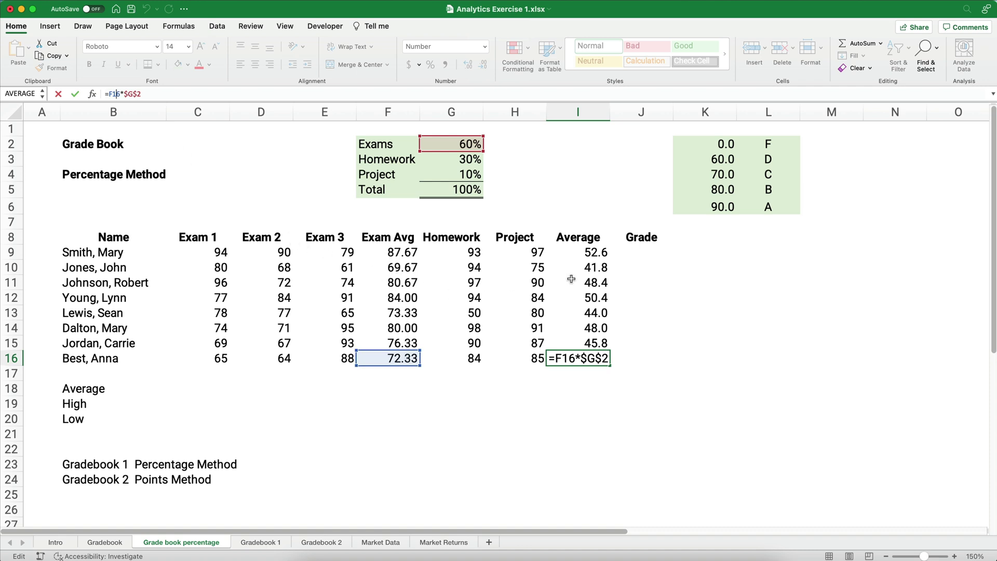
key(ctrl+Return)
click(588, 251)
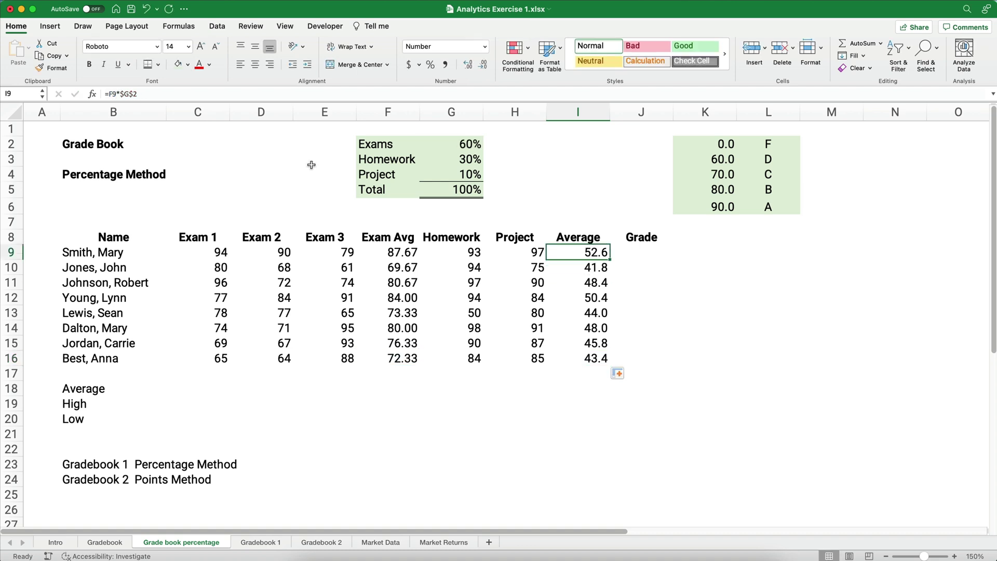
key(Down)
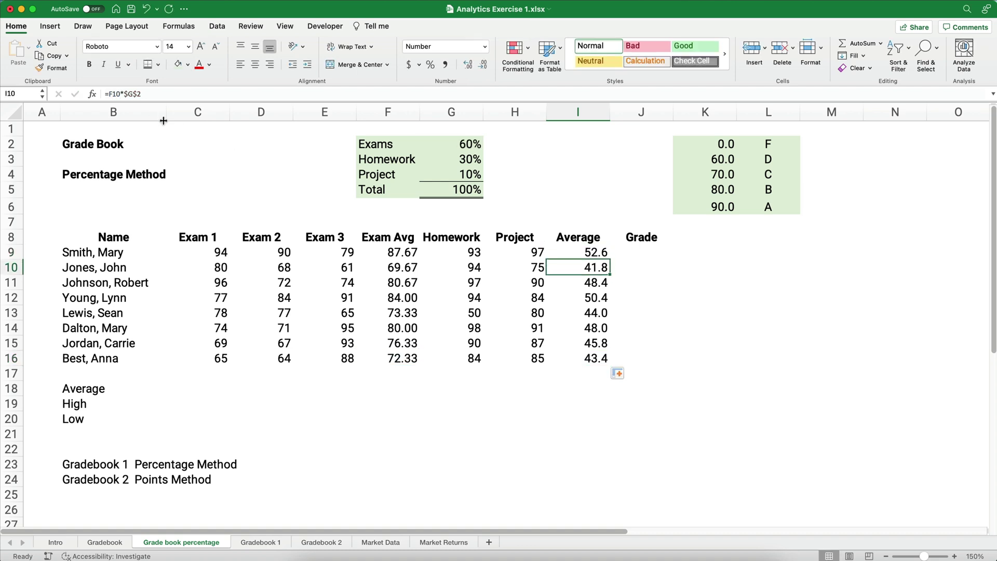
click(461, 145)
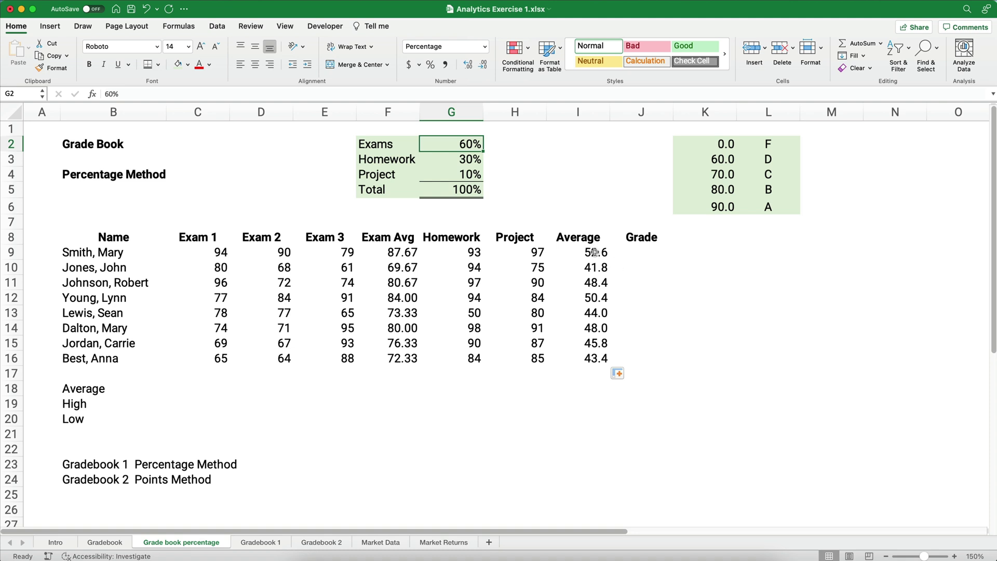
key(super+z)
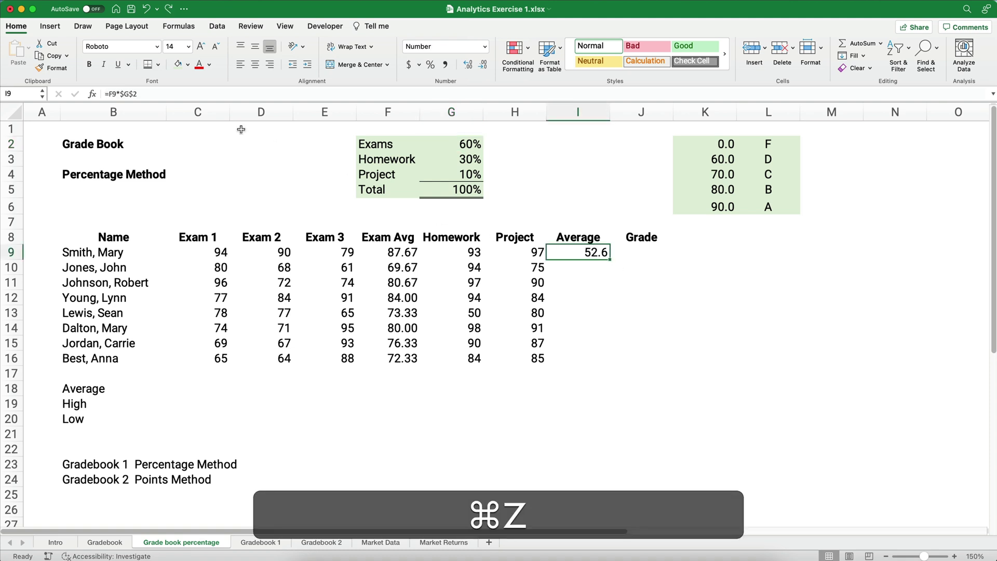
Step: Extend I9's formula with the homework term +G9*$G$3
click(154, 95)
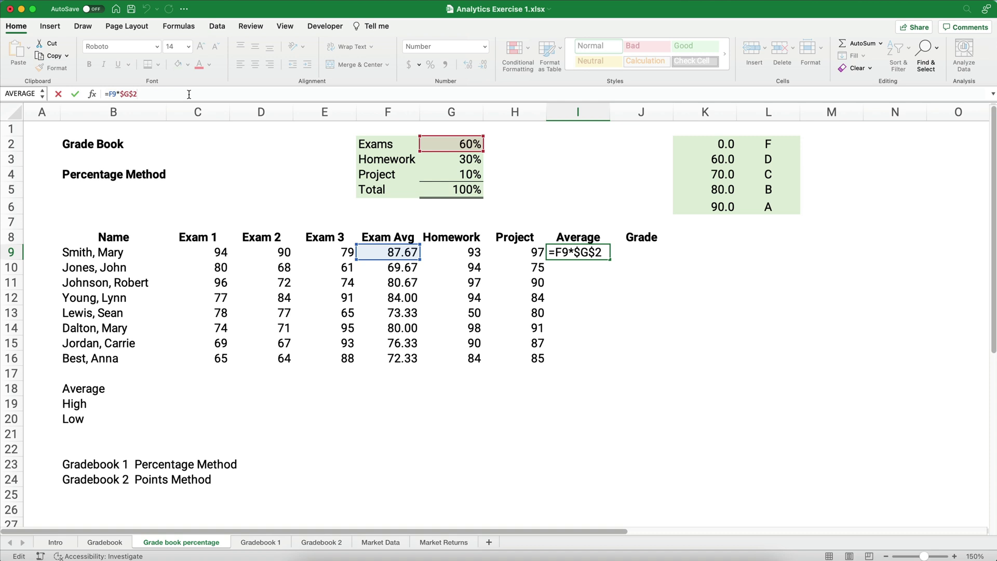
text(+)
click(448, 254)
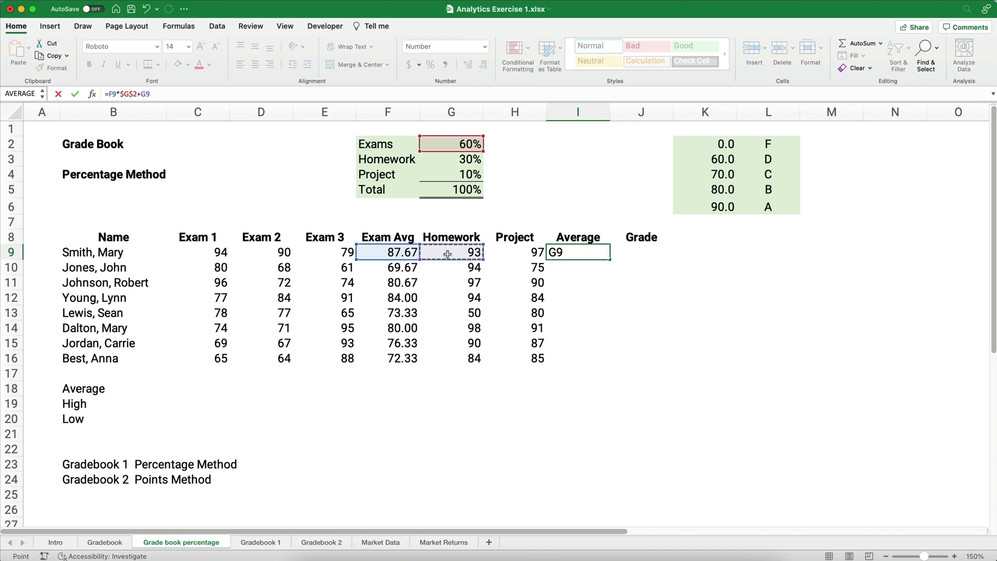
text(*)
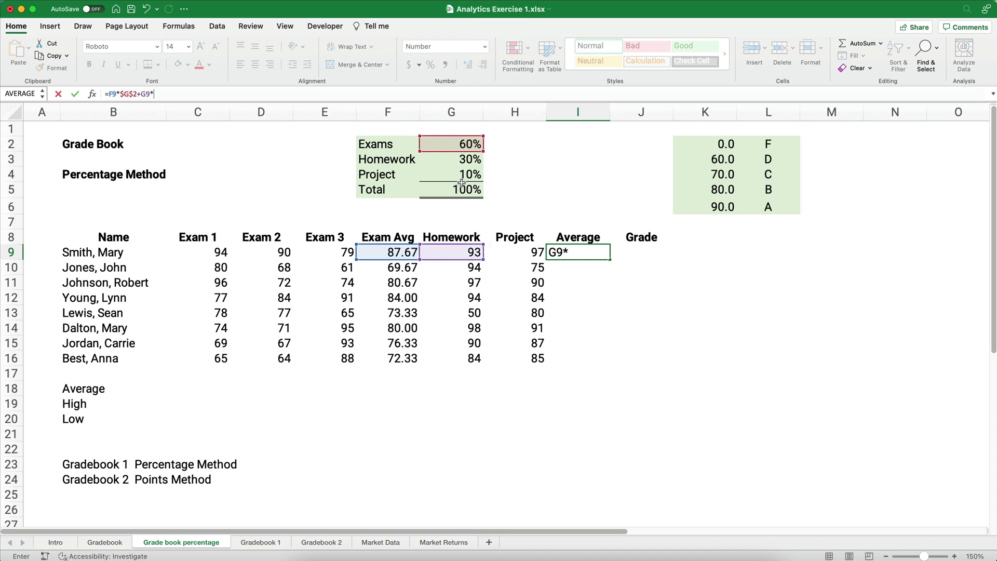
click(448, 163)
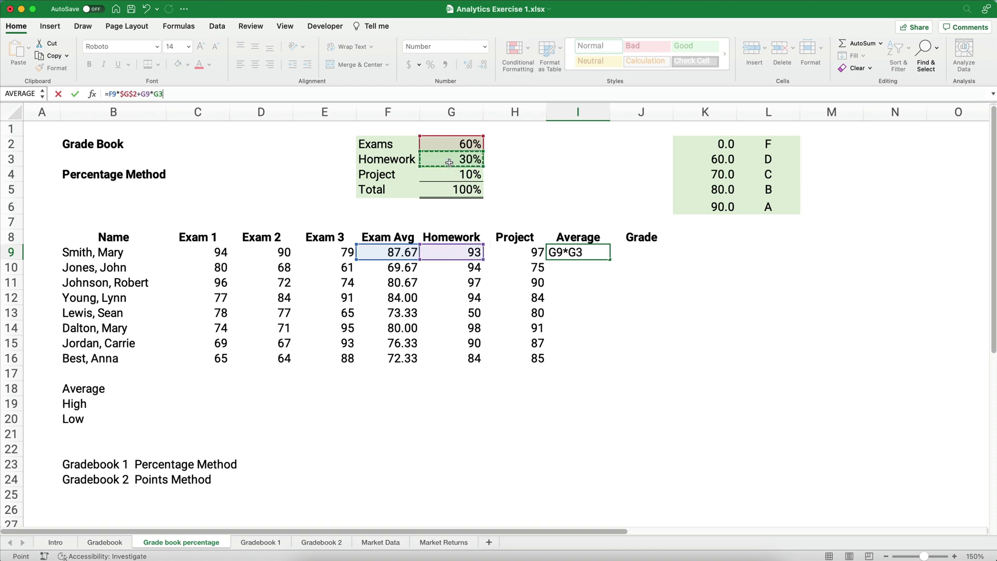
key(F4)
Step: Add the project term +H9*$G$4, completing =F9*$G$2+G9*$G$3+H9*$G$4
text(+)
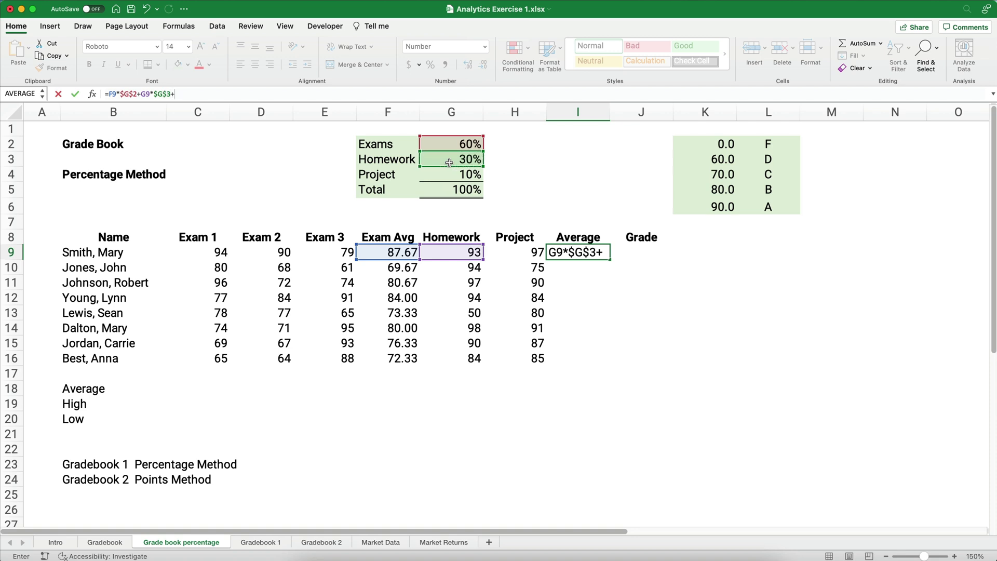
click(532, 253)
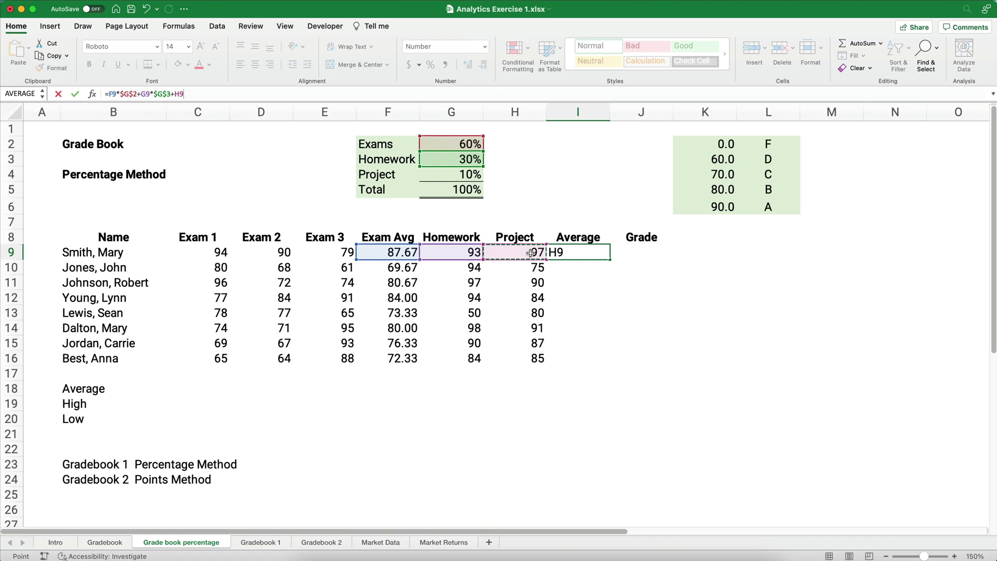
text(*)
click(454, 173)
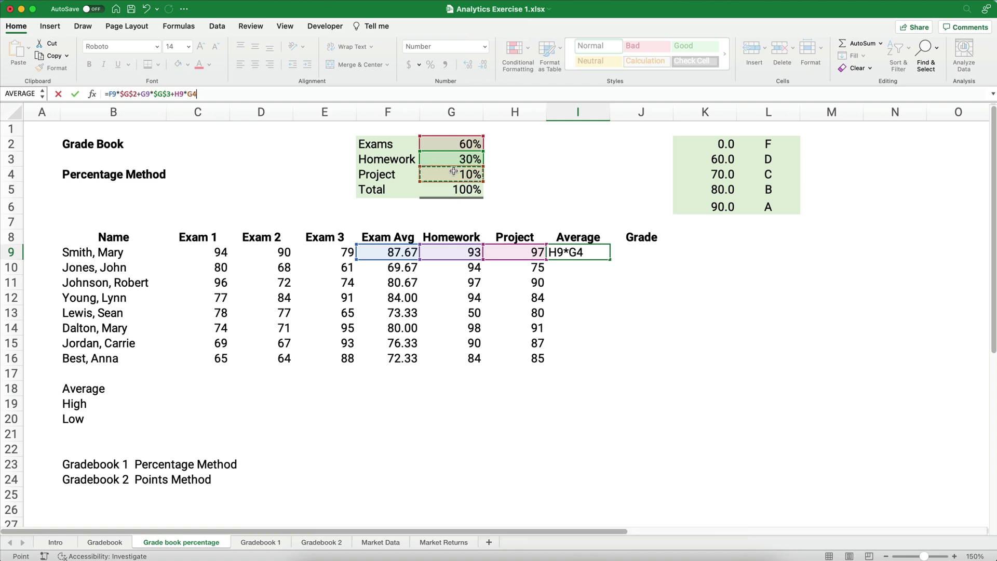
key(F4)
key(Return)
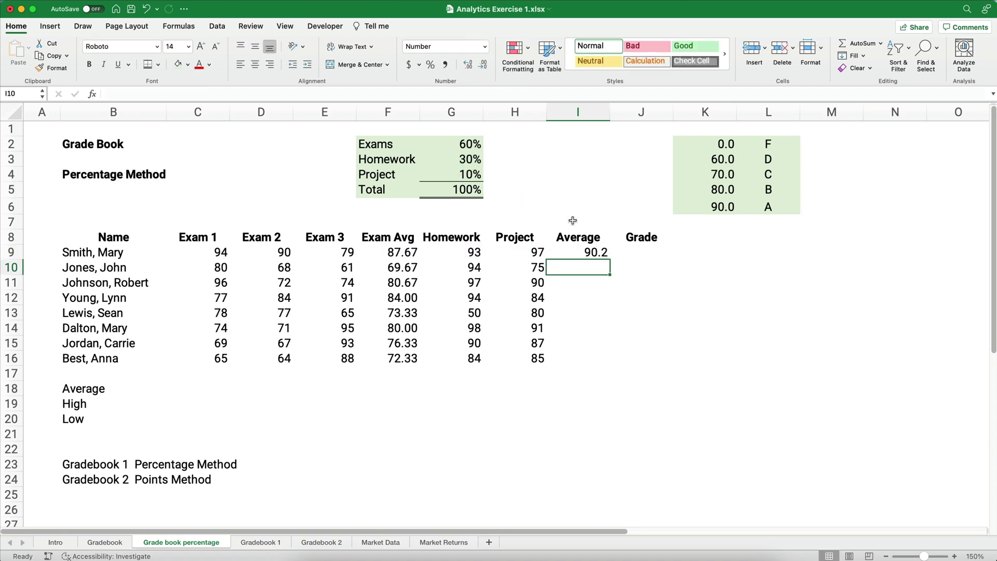
Step: Display I9's weighted average with two decimals as 90.20
click(586, 253)
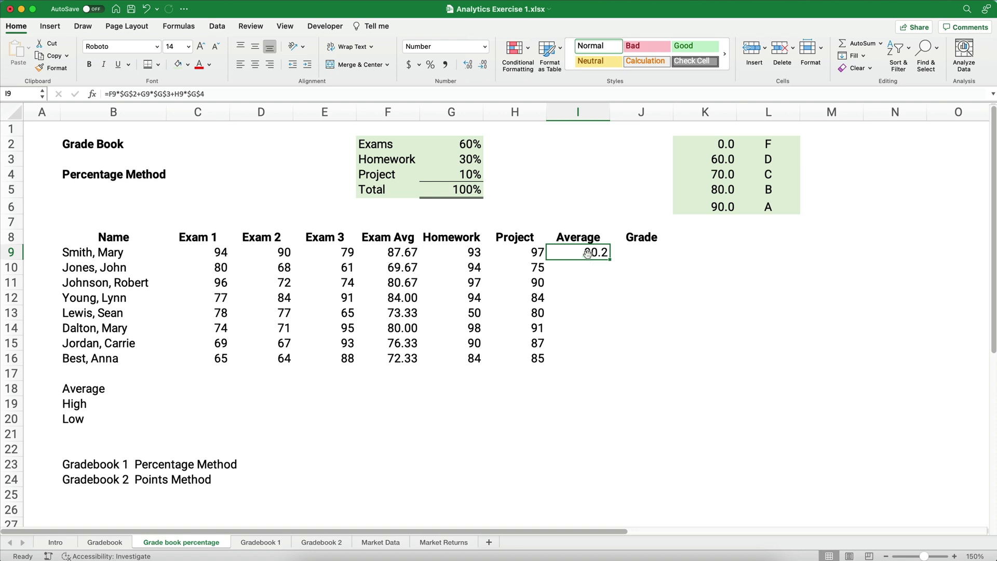
click(468, 67)
click(576, 404)
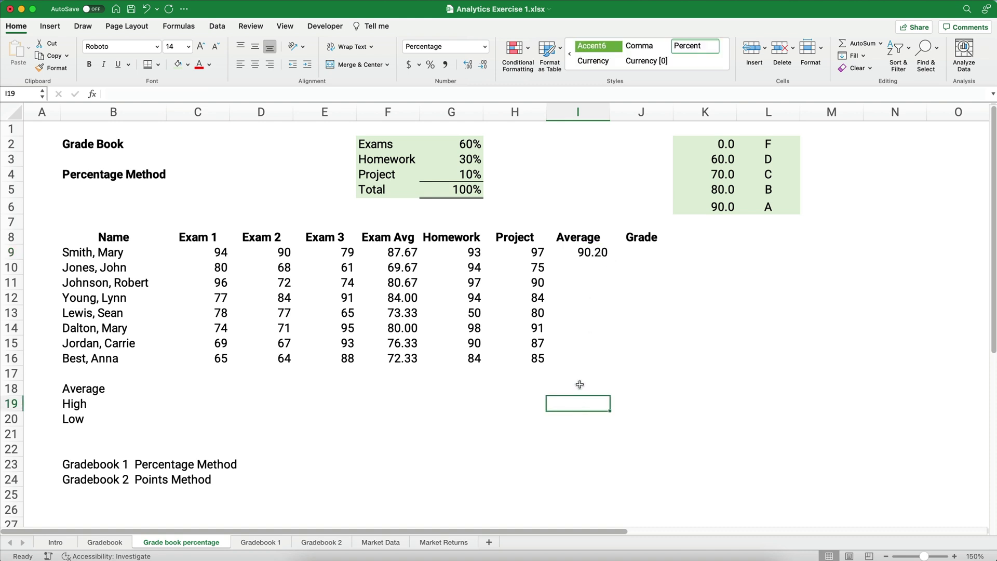
Step: Enter =FORMULATEXT(I9) in L9 to show I9's weighted formula as text
click(810, 251)
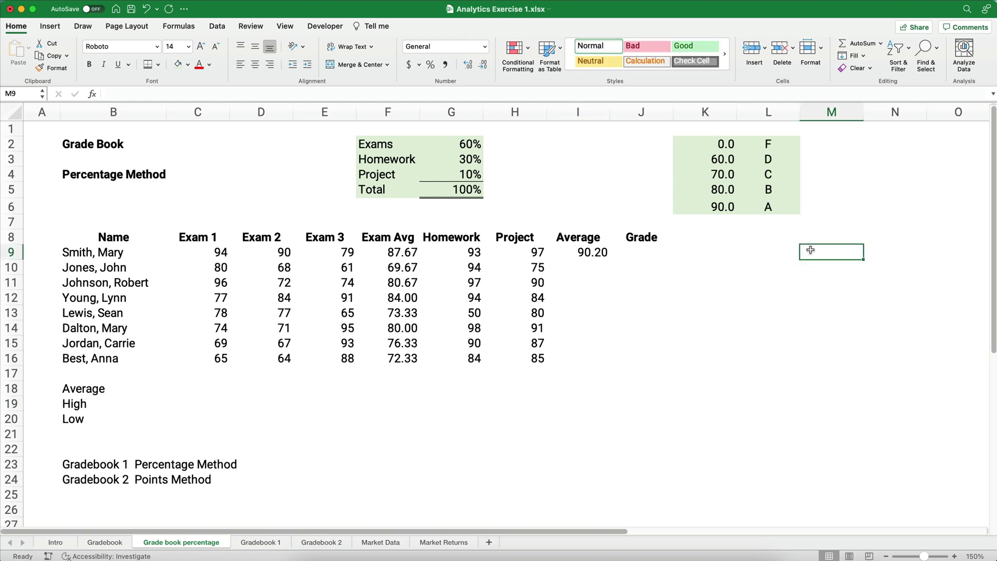
key(Left)
text(=form)
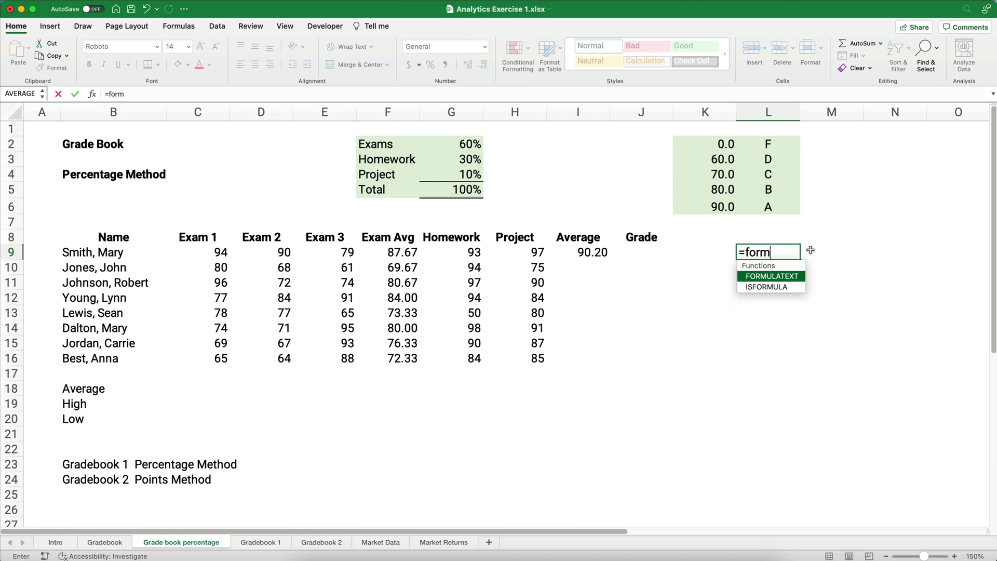
key(Tab)
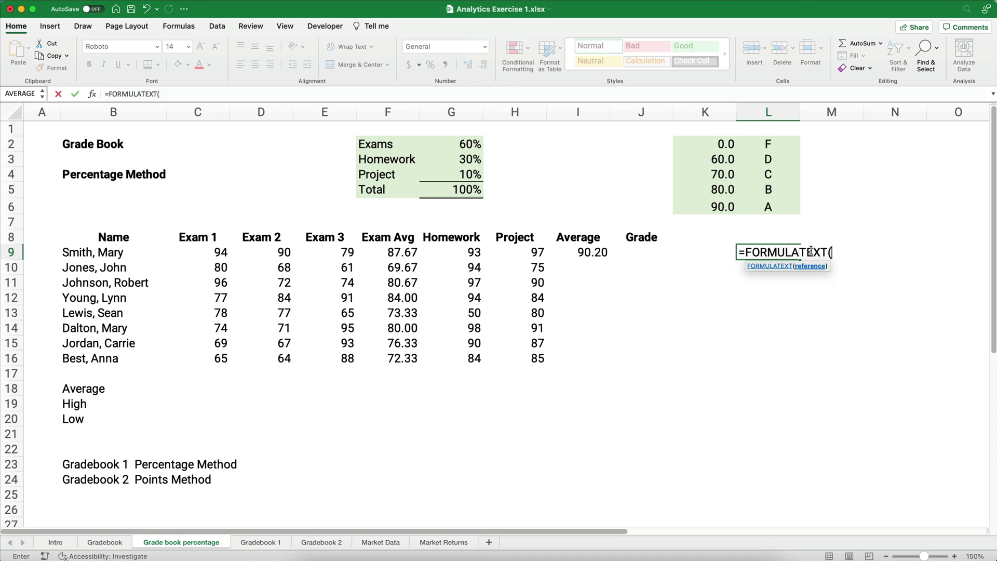
click(596, 254)
text())
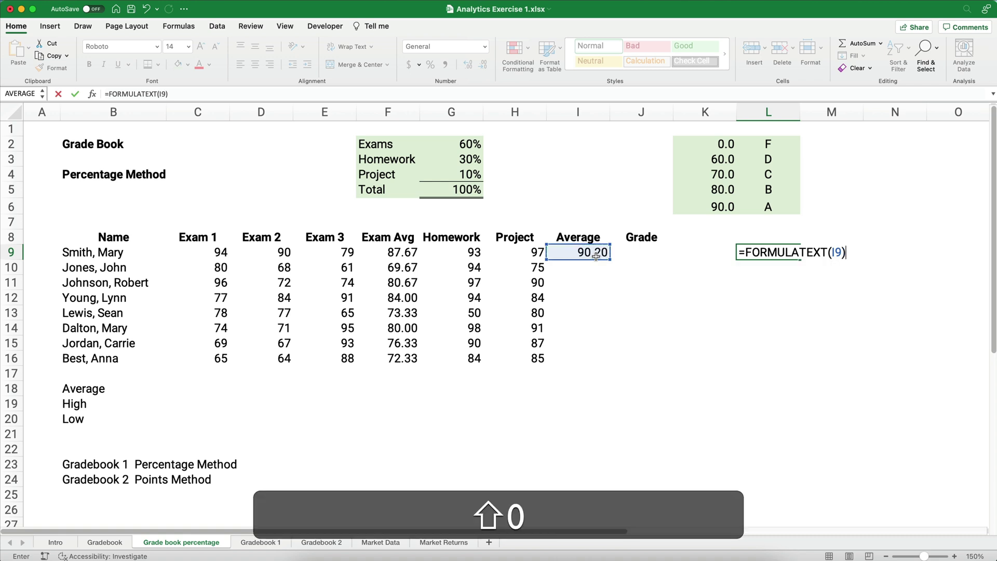
key(Return)
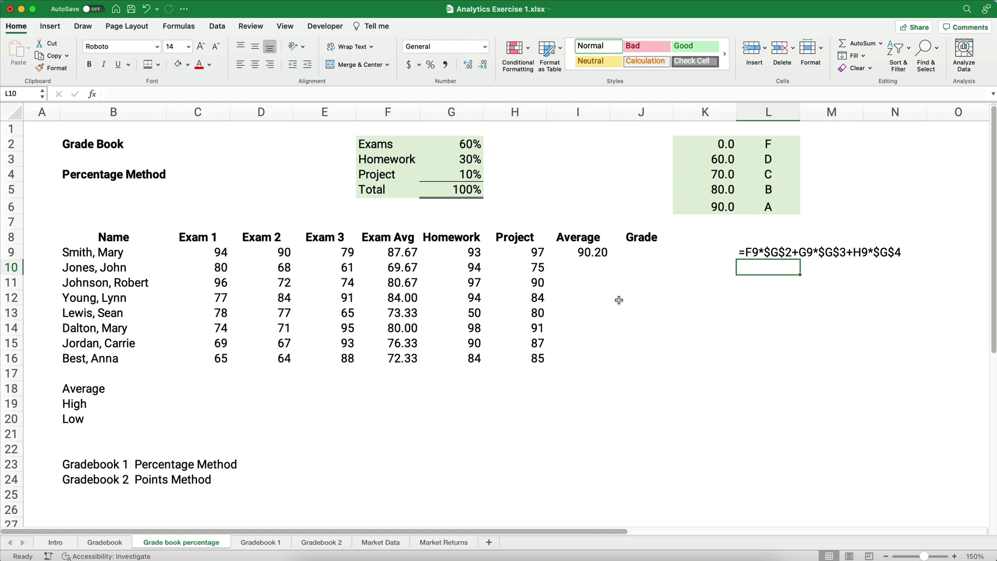
click(588, 253)
Step: Fill the weighted average down to I16 and put =FORMULATEXT(J9) in L11, showing #N/A
drag(610, 259, 608, 361)
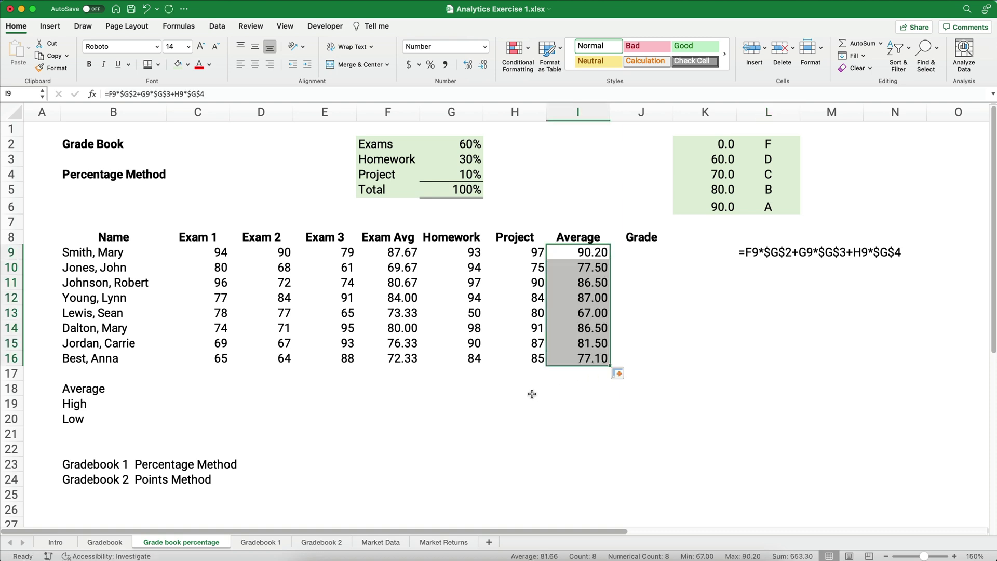
click(756, 280)
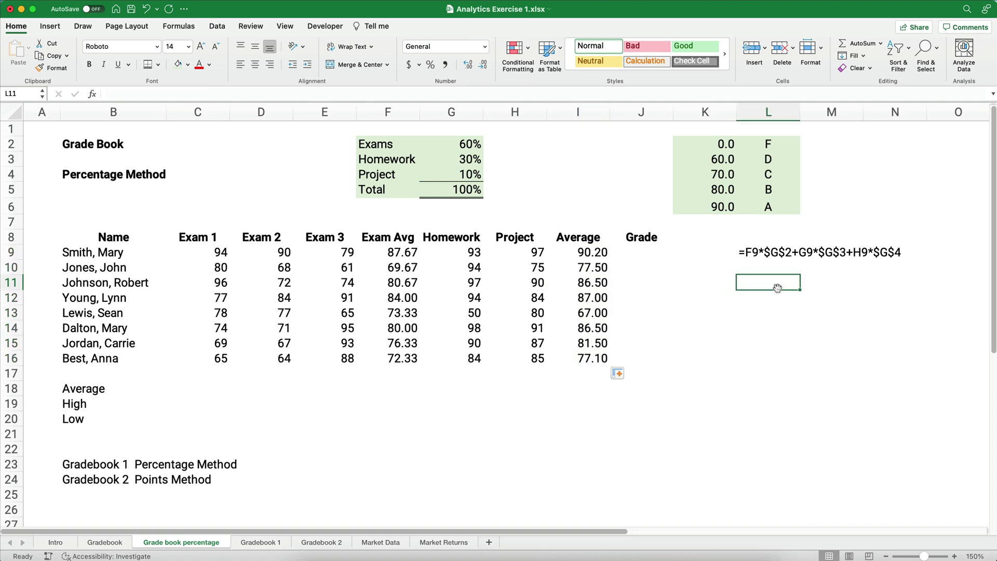
text(=form)
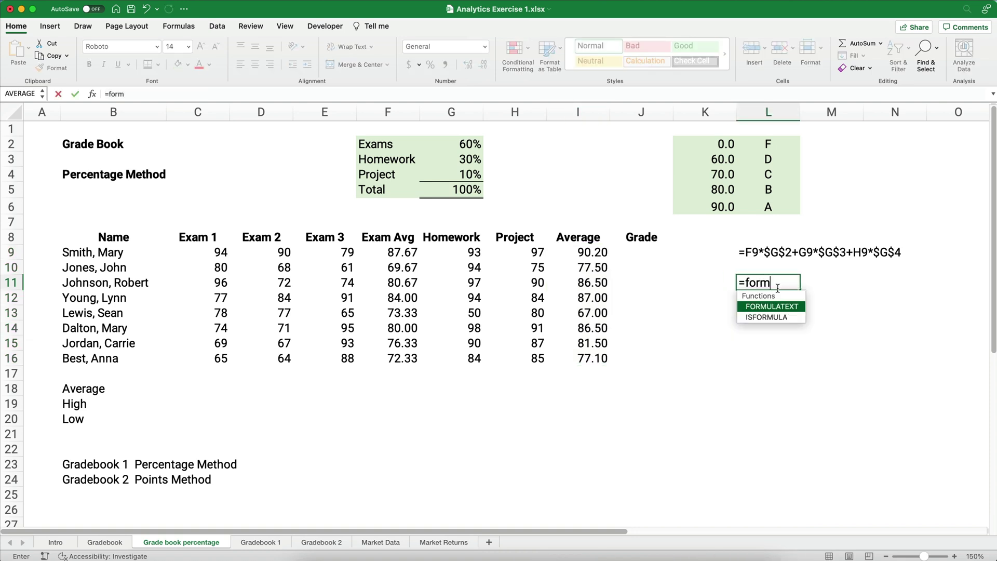
key(Tab)
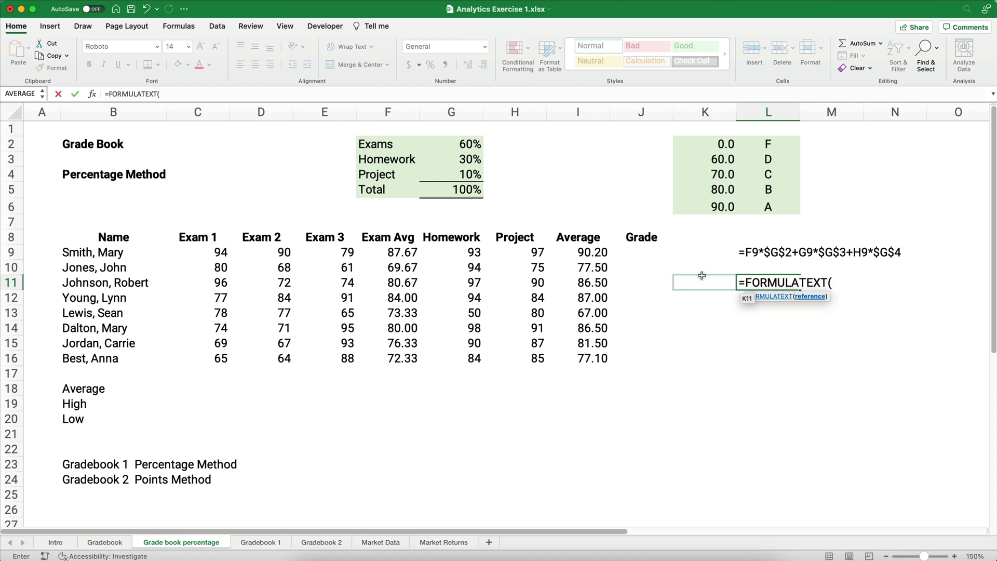
click(655, 255)
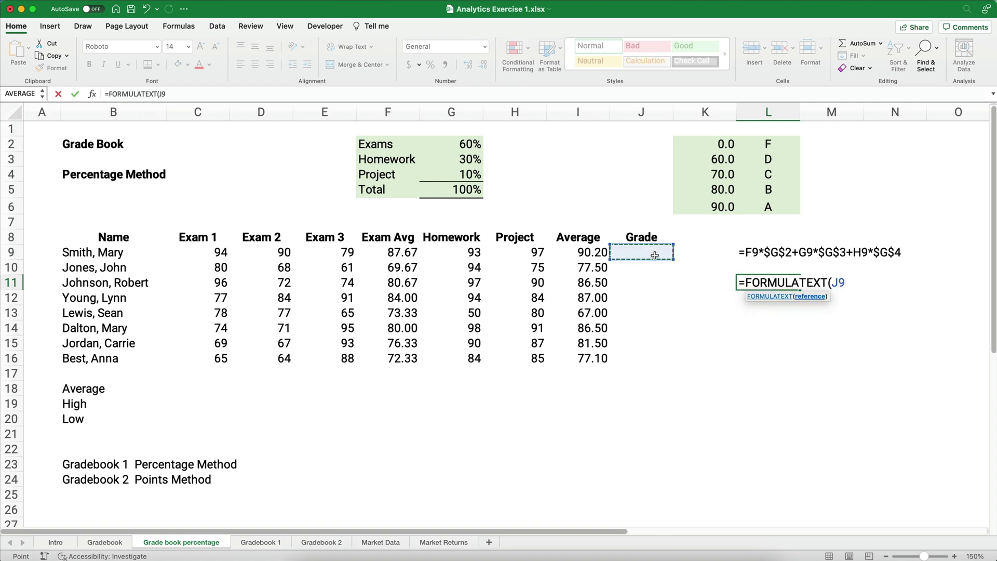
text())
key(Return)
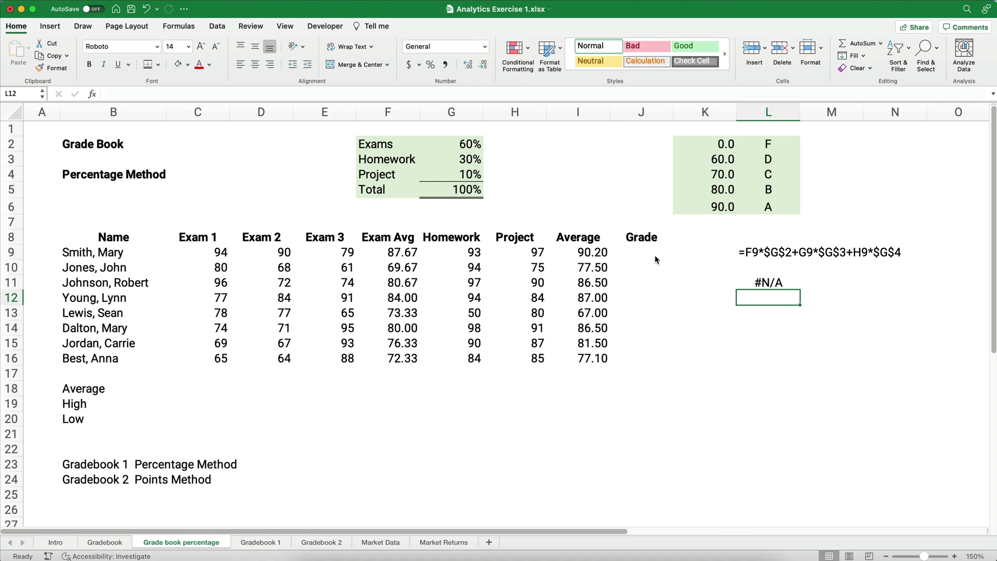
click(643, 252)
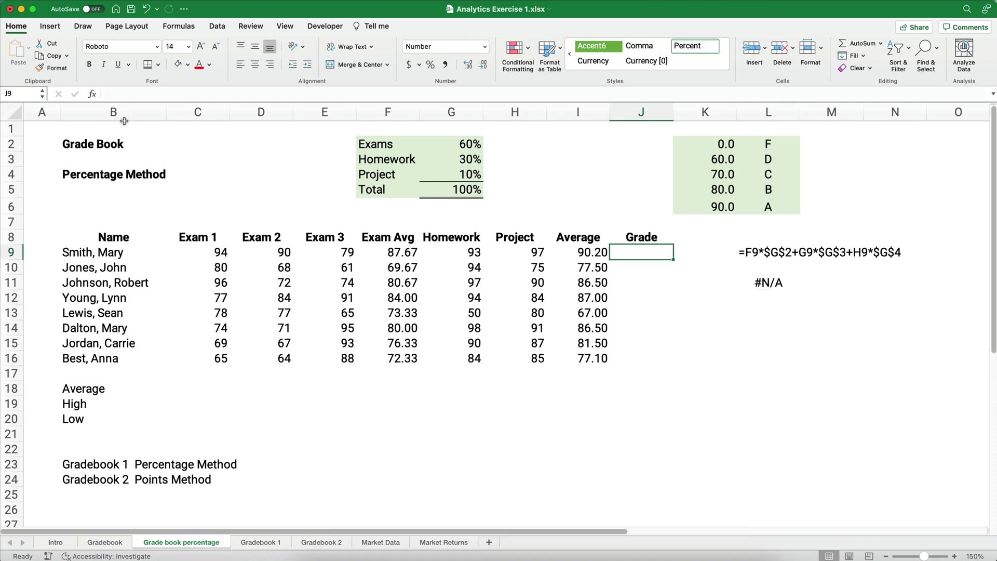
Step: Start a VLOOKUP in J9 with the Formula Builder, using I9 as the lookup value
click(92, 93)
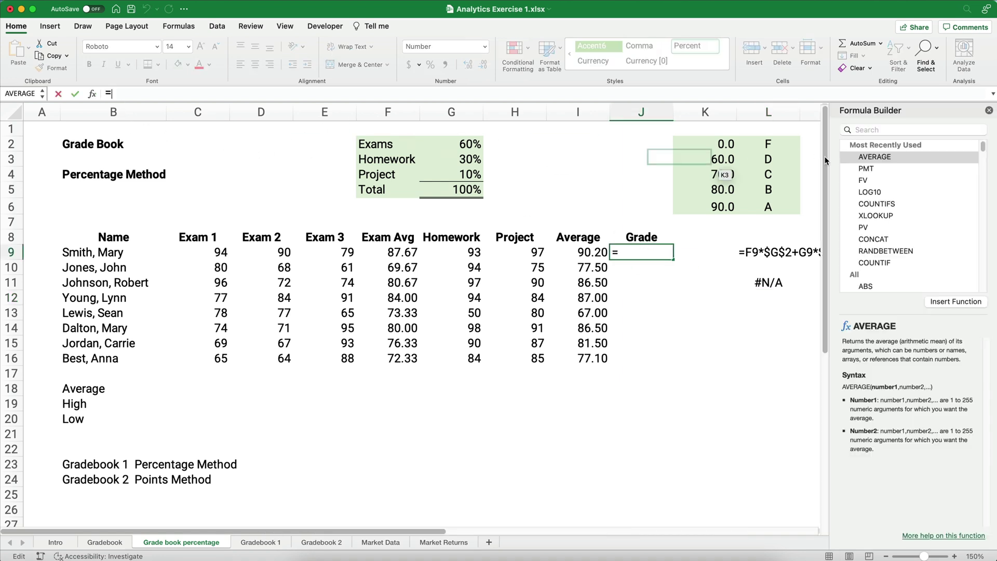
click(874, 130)
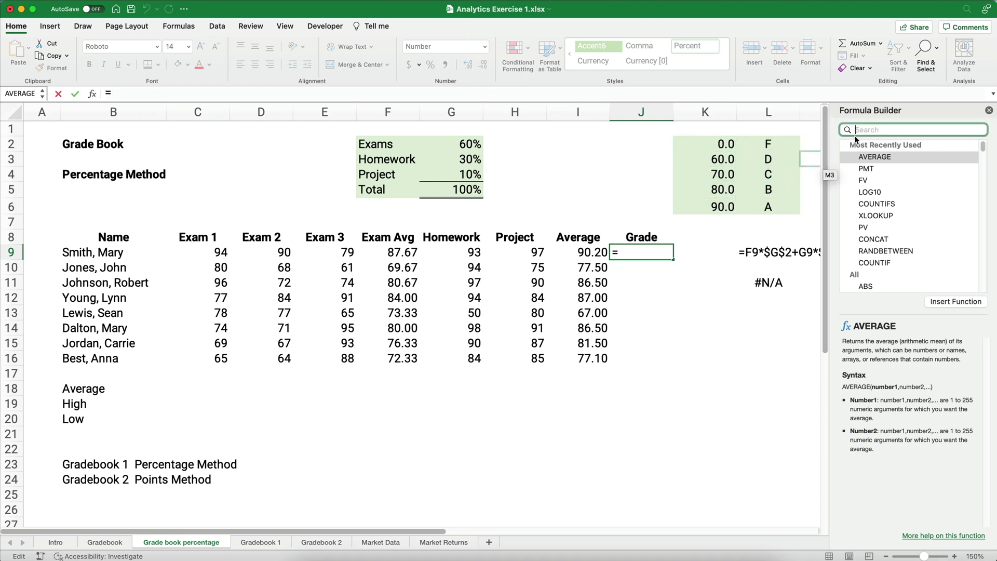
text(vloo)
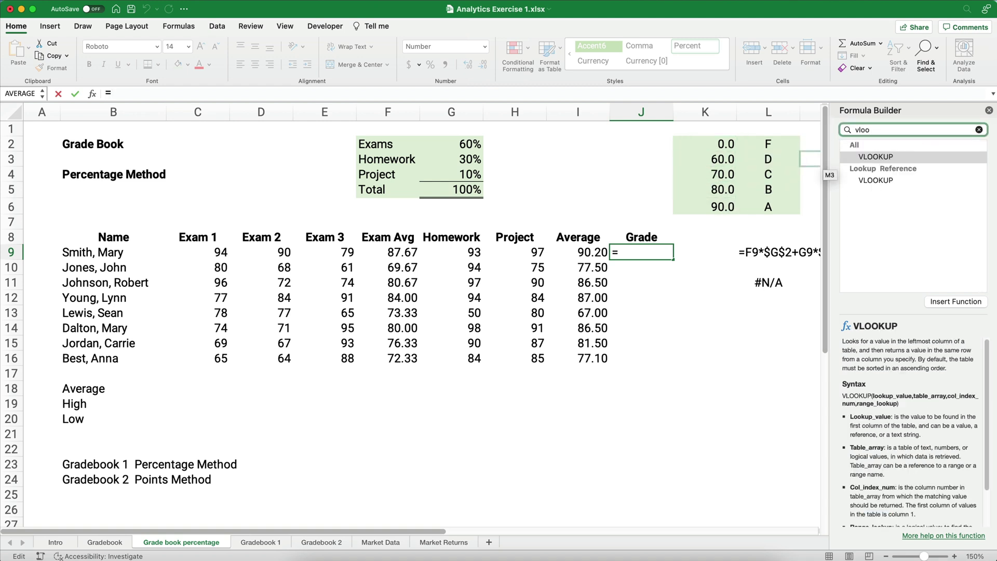
double_click(882, 157)
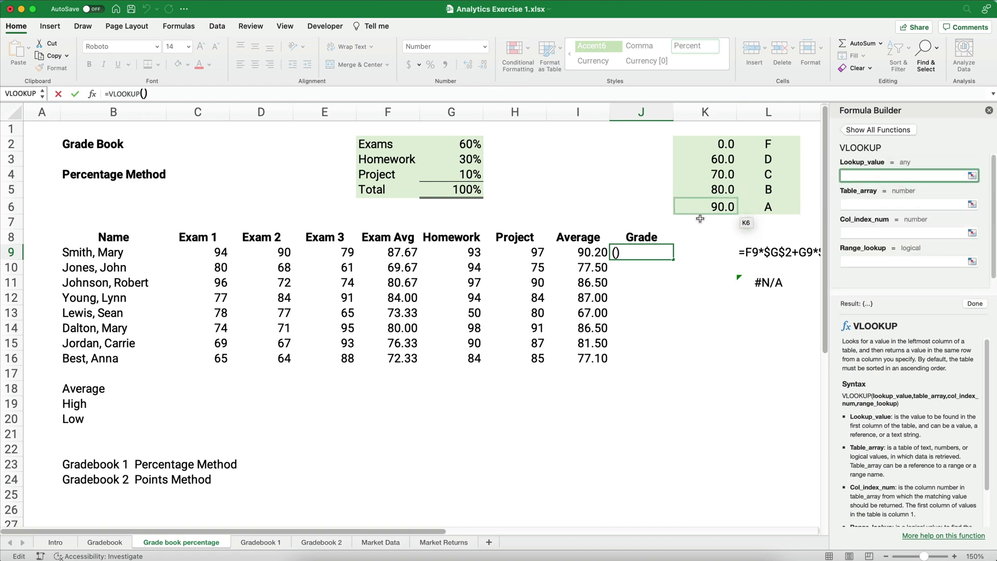
click(585, 254)
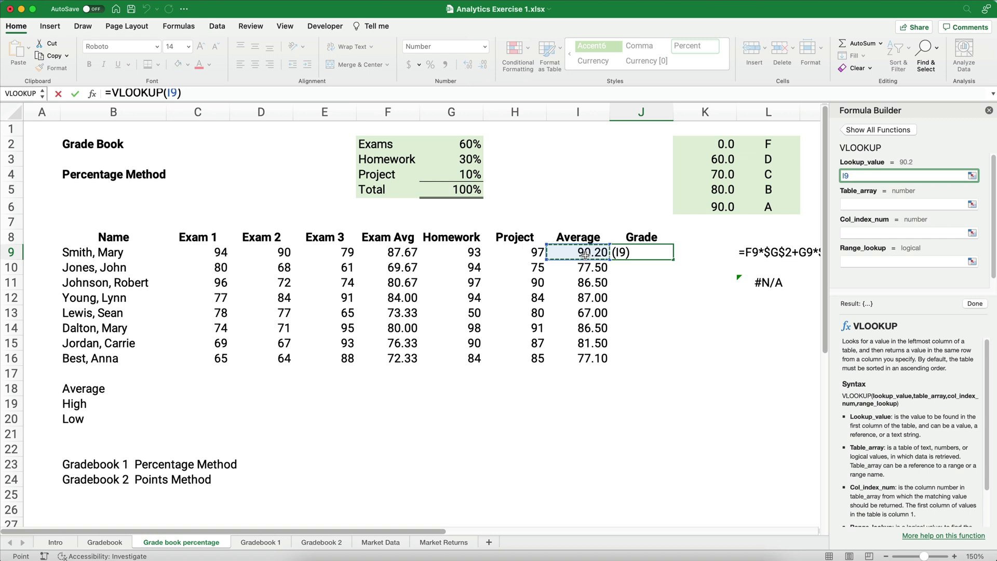
Step: Set the VLOOKUP table array to the grade table K2:L6, column index 2 and range lookup TRUE
click(857, 204)
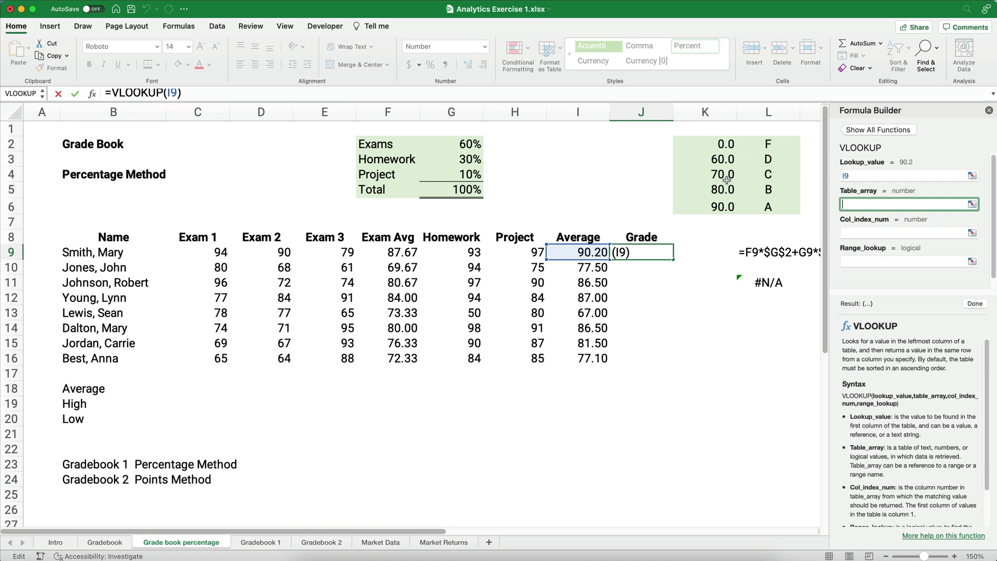
drag(697, 144, 769, 207)
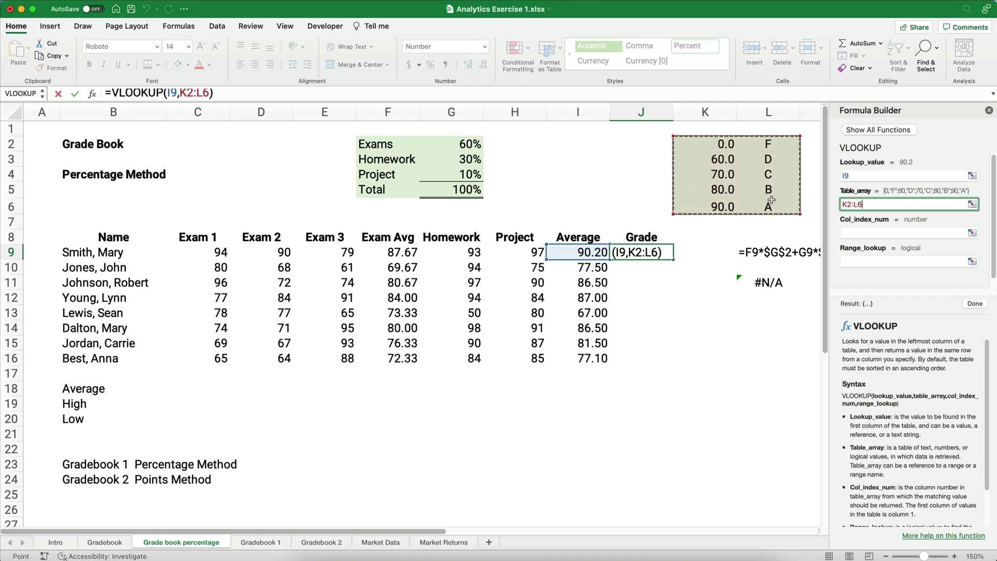
click(850, 232)
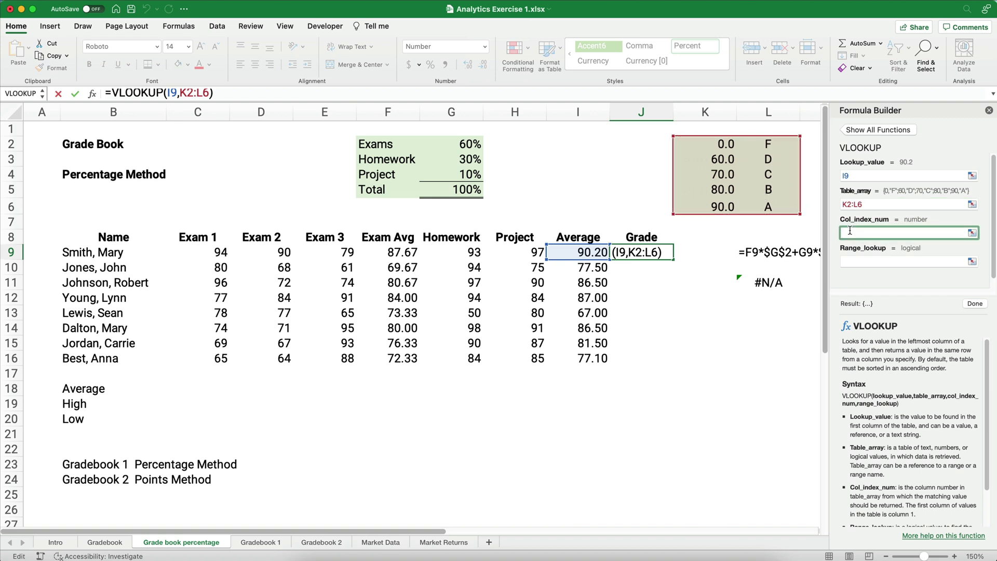
text(2)
click(856, 262)
scroll(889, 415, down, 2)
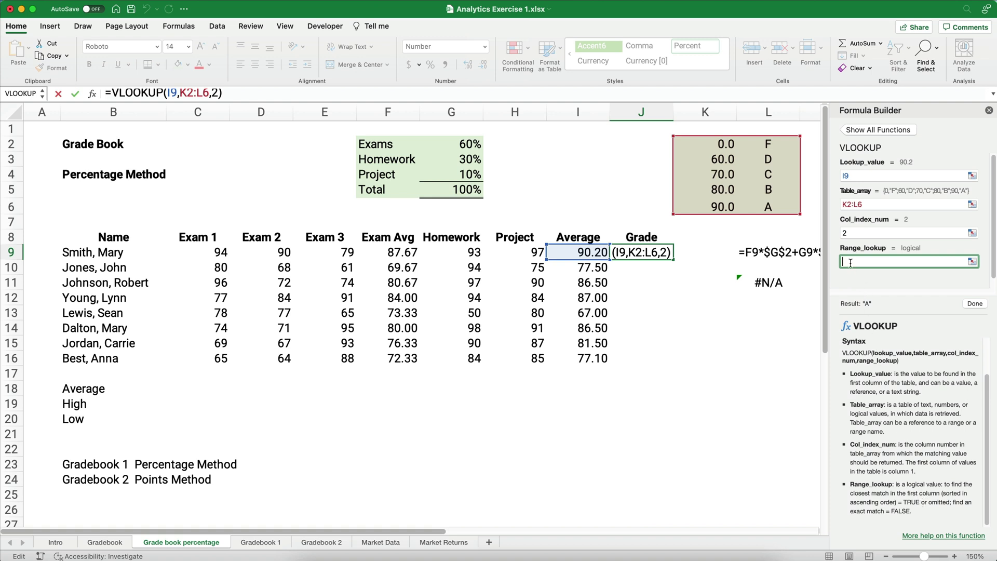
text(true)
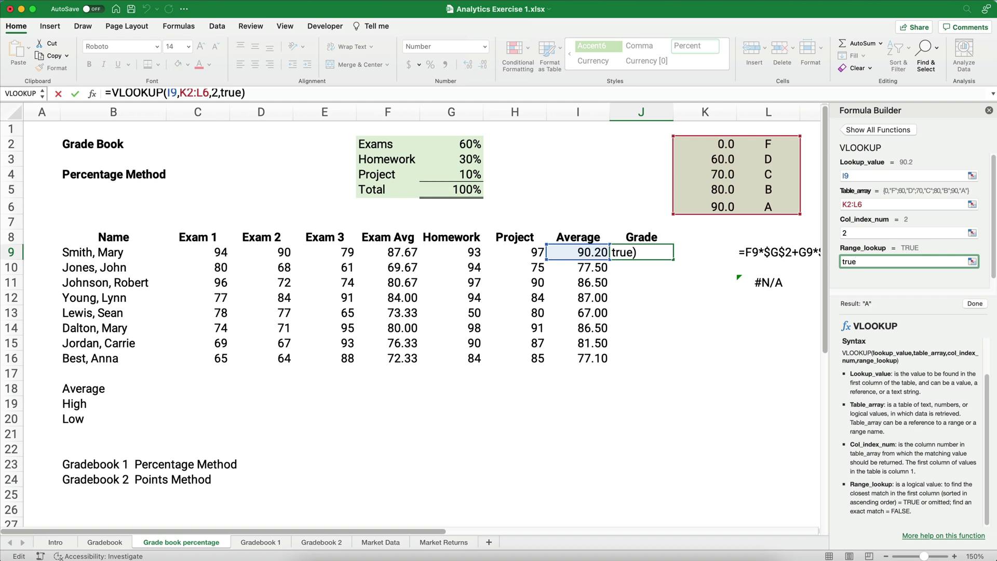
Step: Place the VLOOKUP in J9 and make its grade-table range absolute as $K$2:$L$6
click(979, 304)
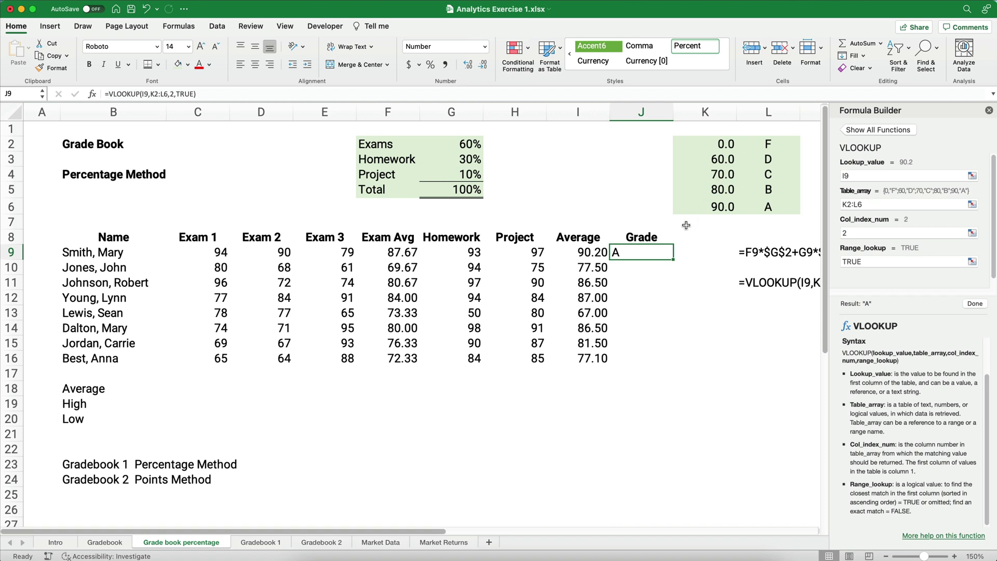
double_click(156, 96)
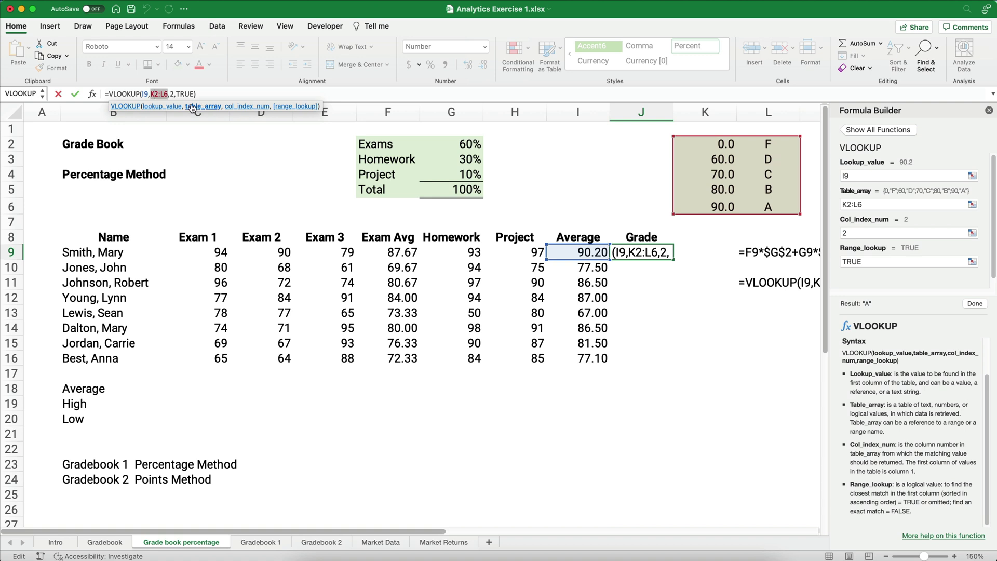
key(F4)
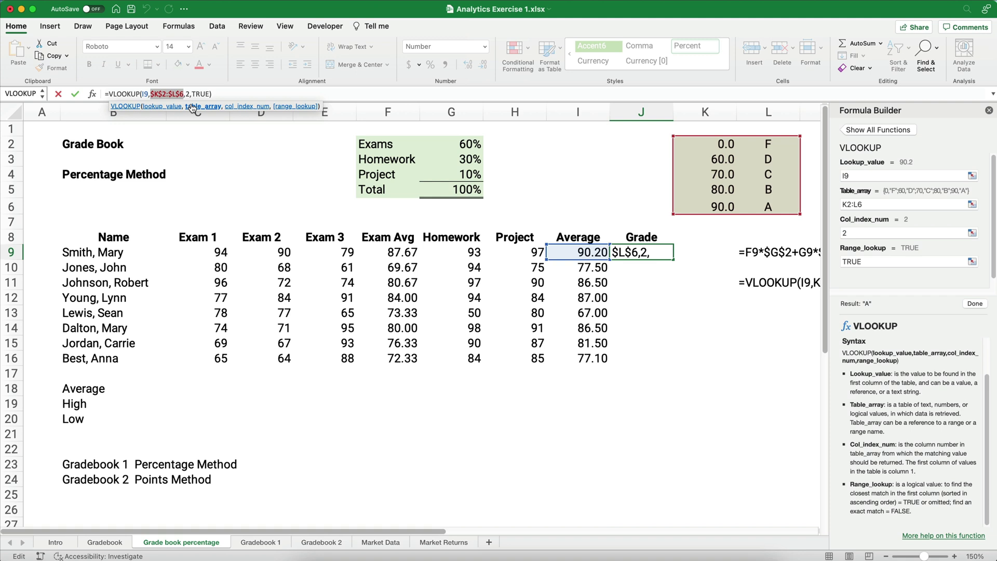
key(Return)
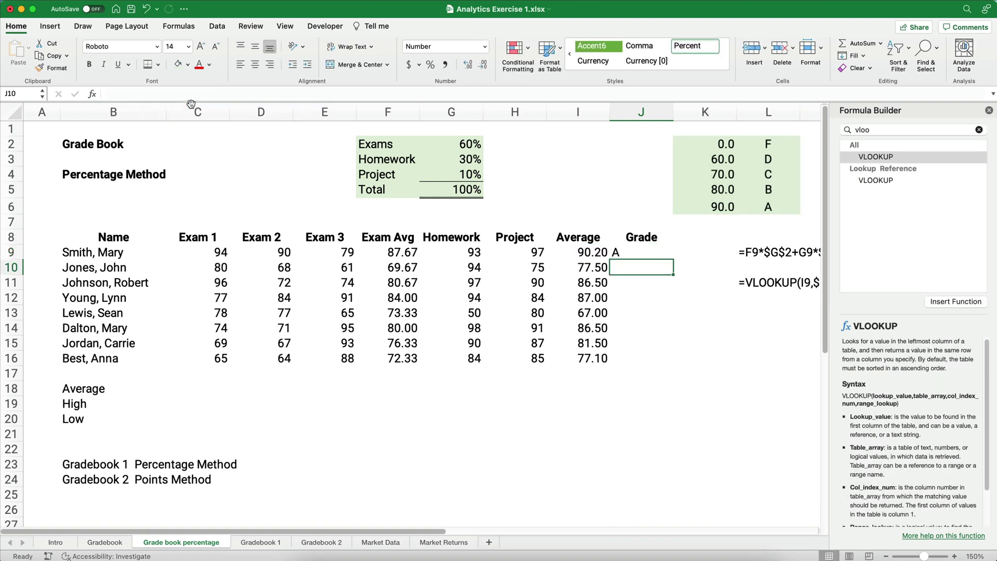
Step: Fill J9's grade formula down to J16, set G15's homework to 0 (54.50, F), and close the Formula Builder
click(614, 252)
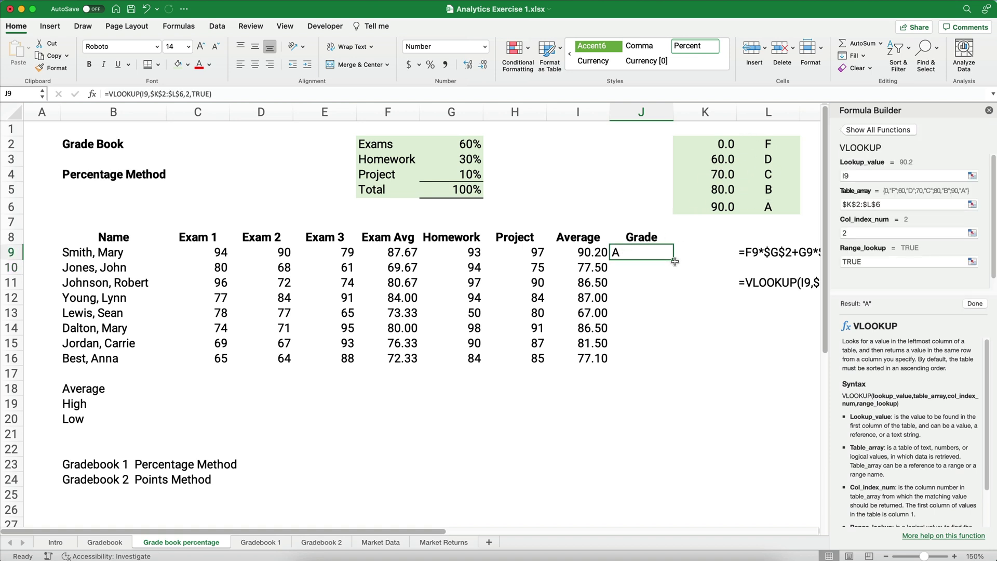
drag(674, 259, 678, 362)
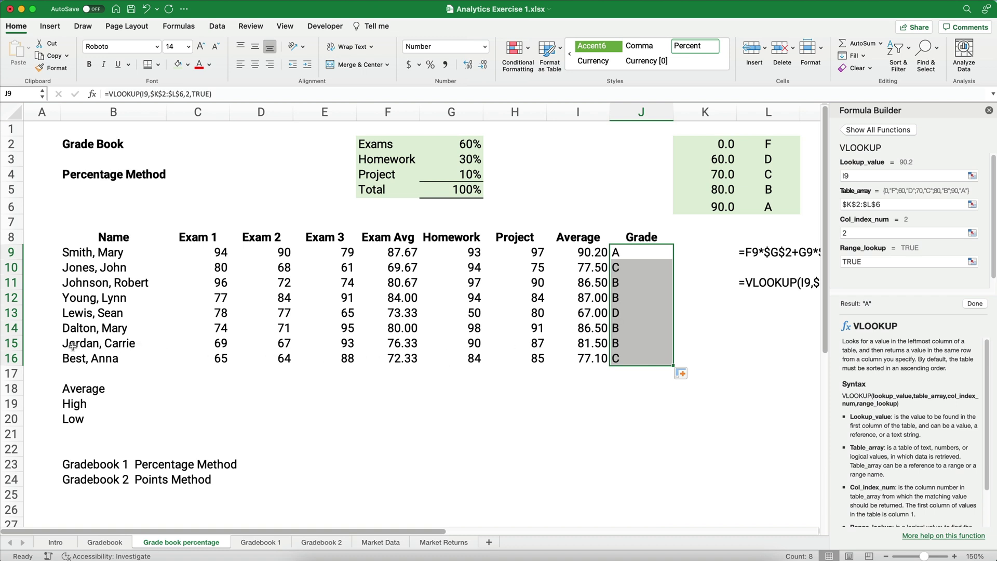
click(466, 344)
text(0)
key(Return)
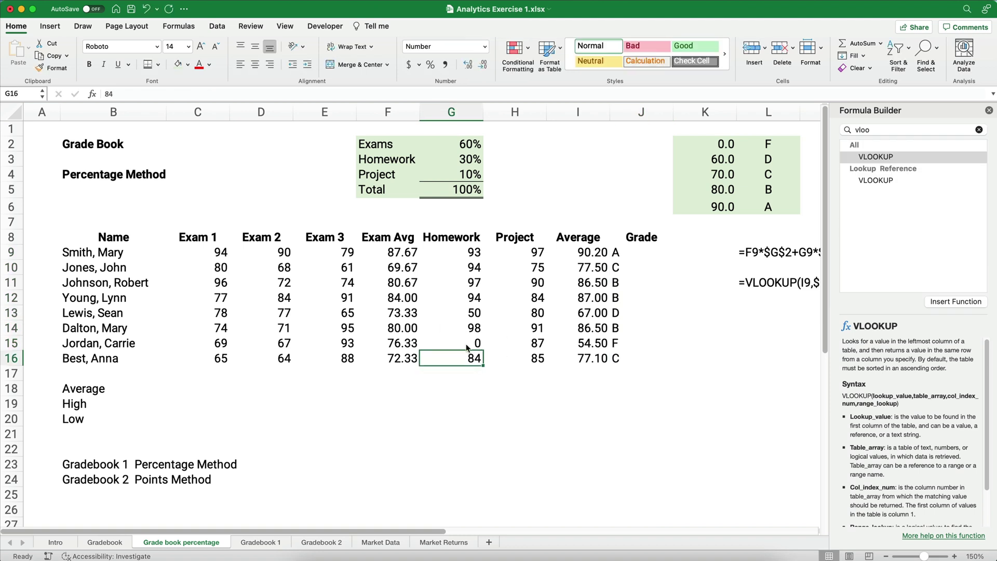
click(593, 344)
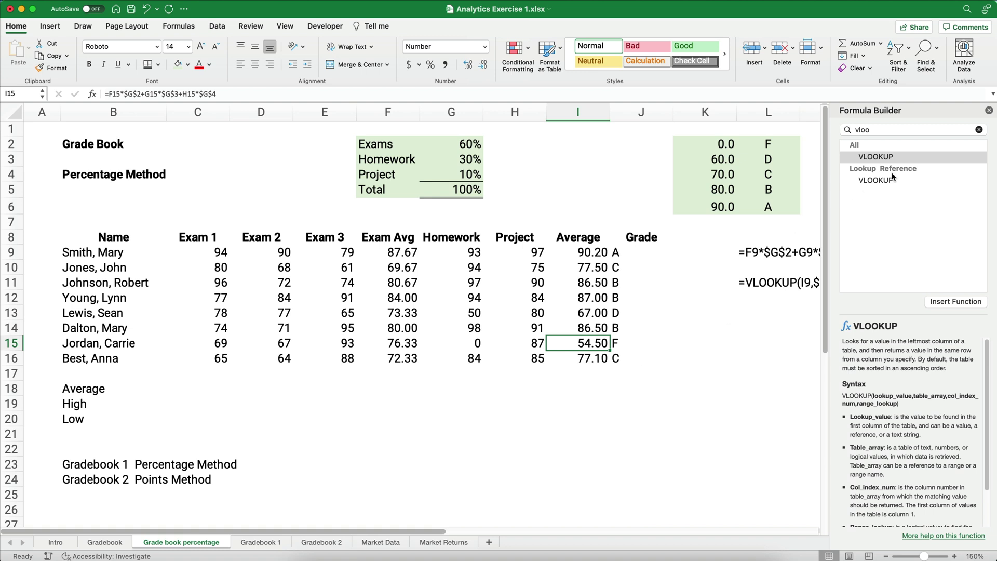
click(989, 111)
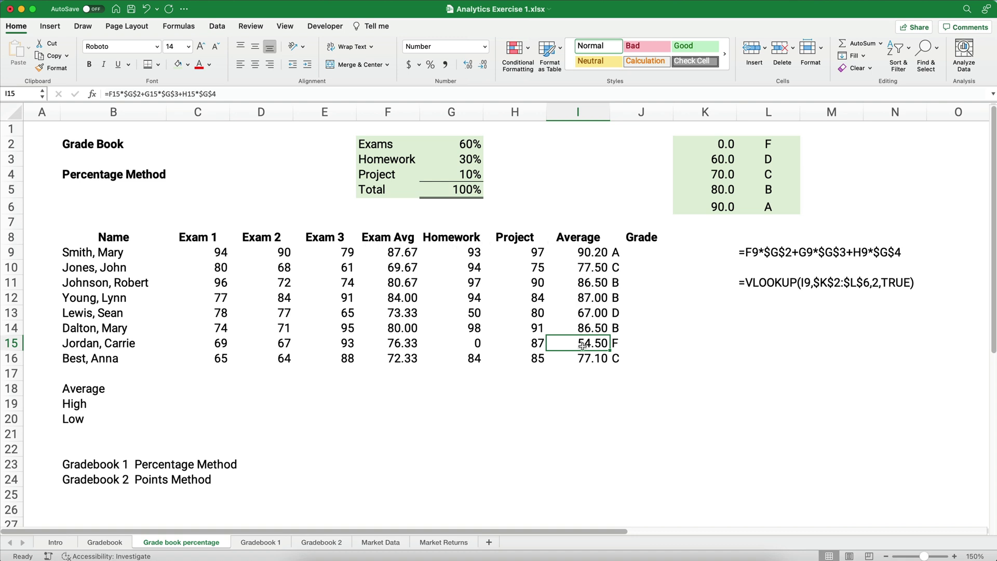
Step: Centre the letter grades J9:J16 and enter =AVERAGE(C9:C16) in C18 for Exam 1
drag(641, 253, 640, 359)
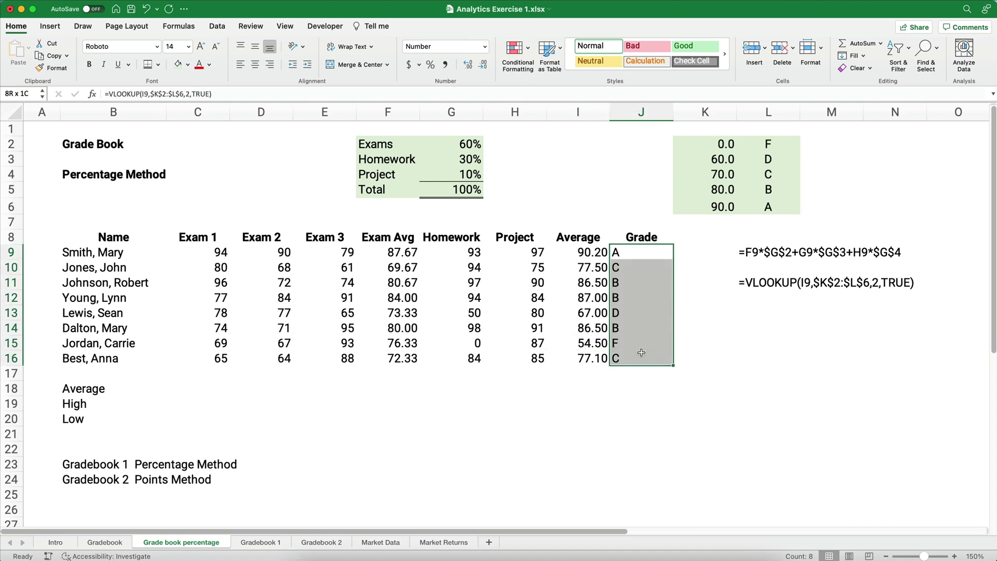
click(255, 65)
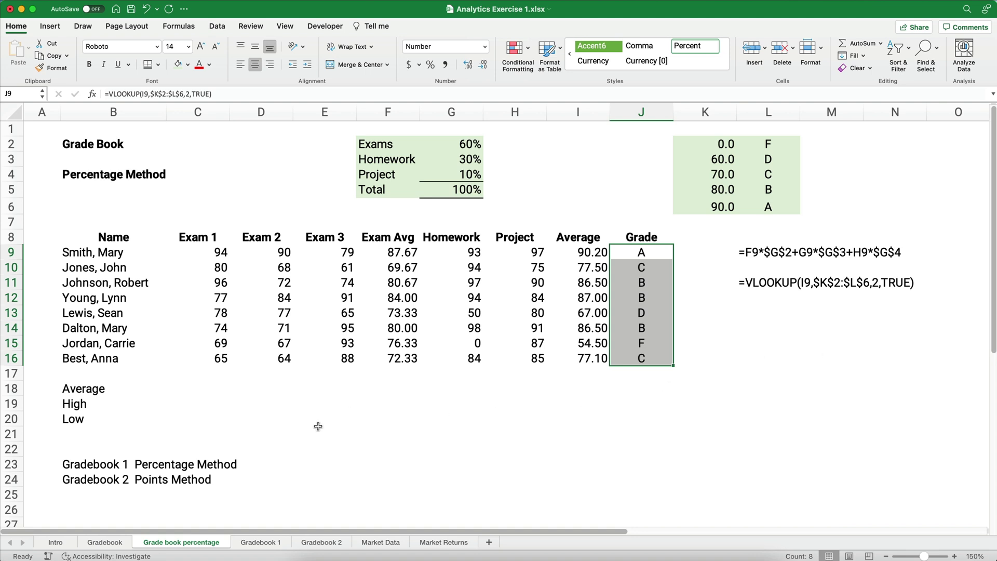
click(205, 385)
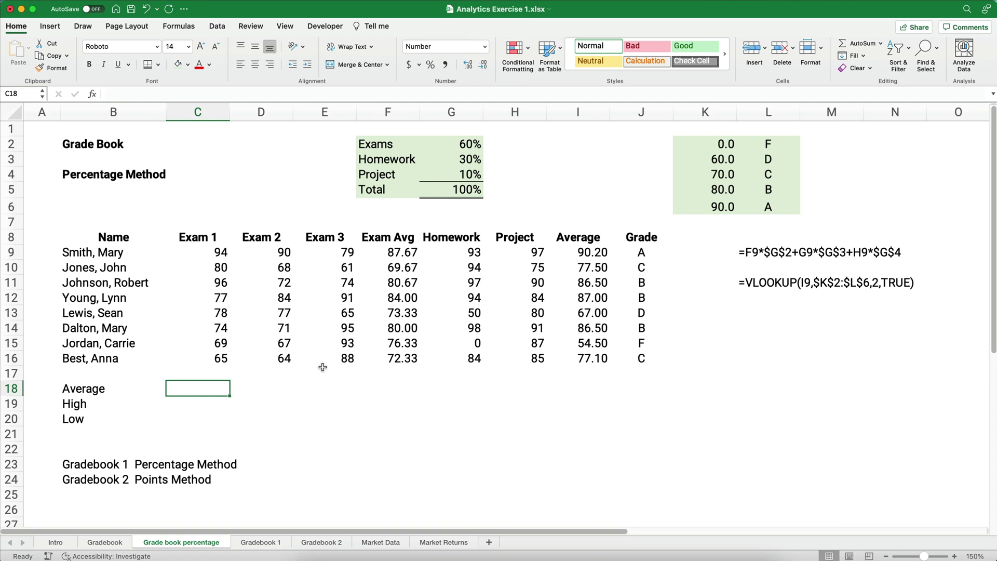
text(=)
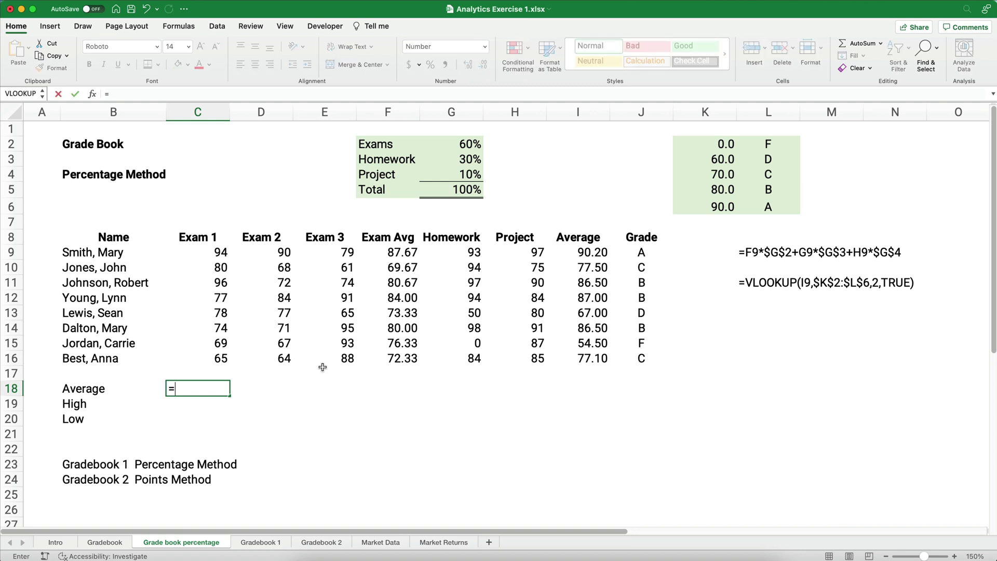
text(averag)
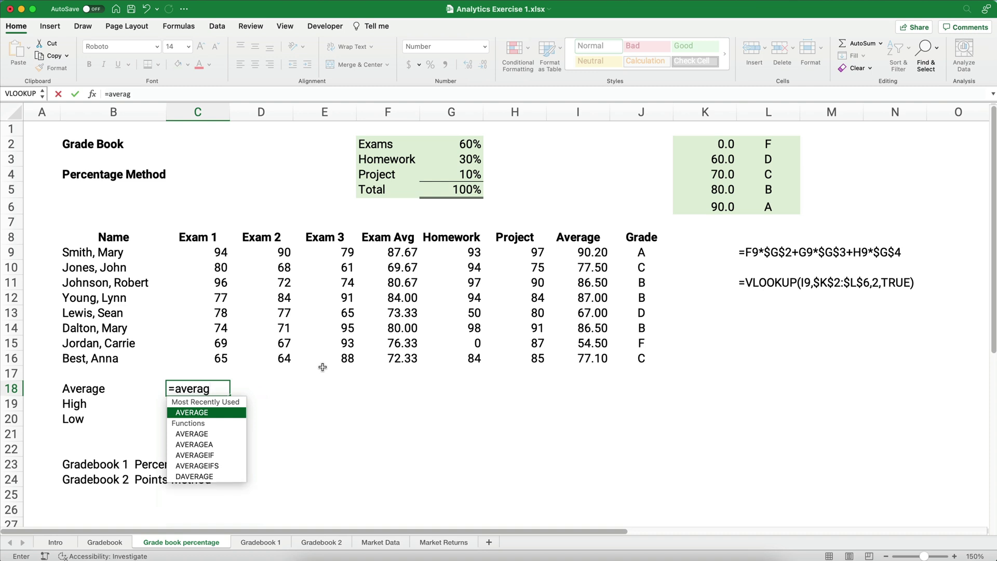
key(Tab)
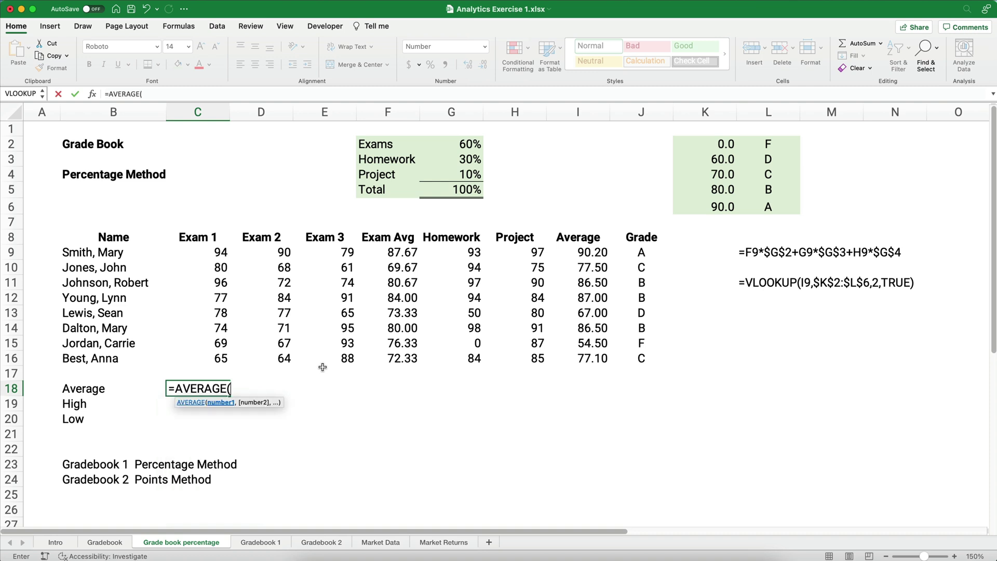
drag(219, 256, 217, 357)
text())
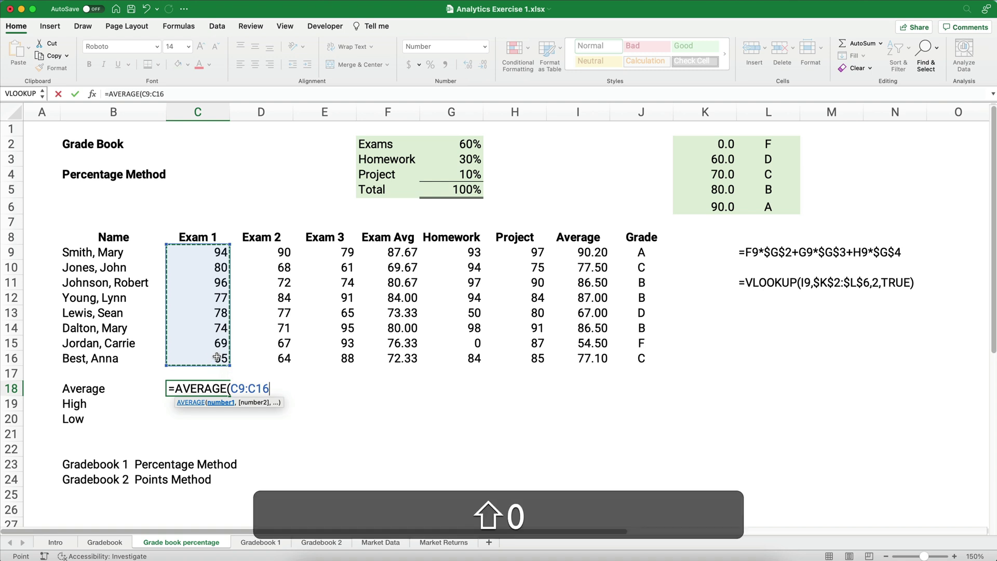
key(Return)
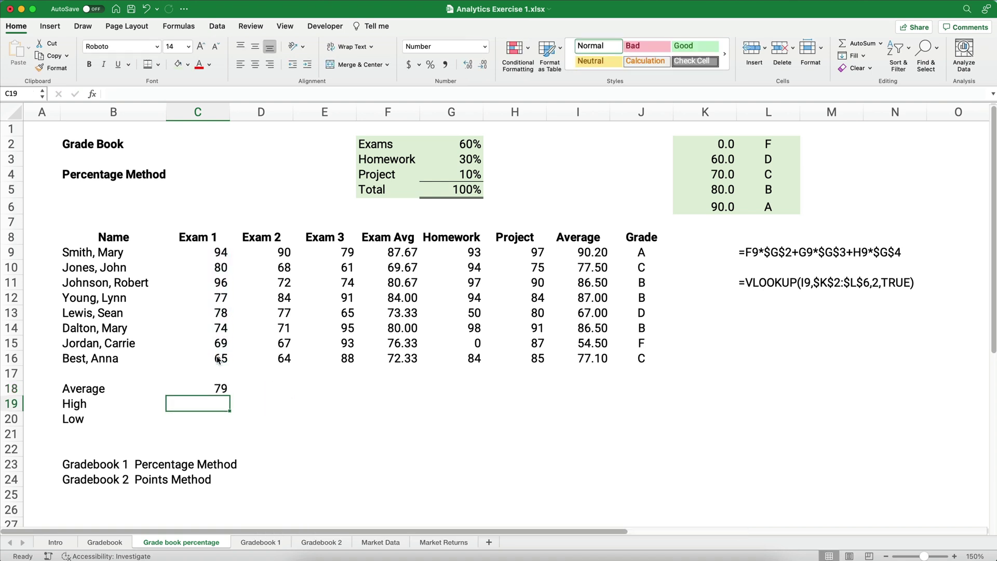
Step: Show the Exam 1 average in C18 with two decimals, as 79.13
click(215, 387)
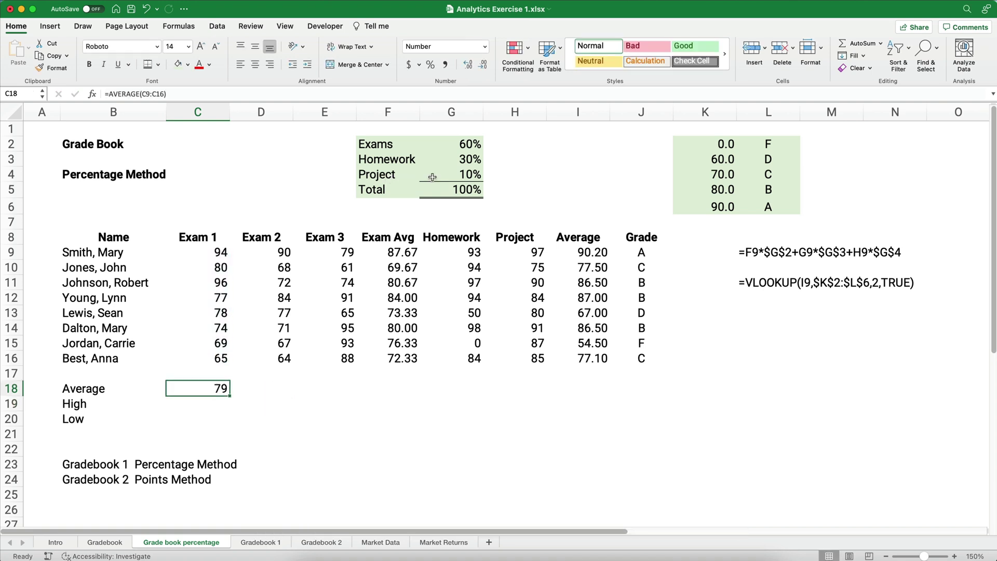
click(467, 65)
click(467, 66)
mouse_move(231, 395)
mouse_down()
mouse_move(466, 393)
mouse_move(226, 391)
mouse_up()
key(Delete)
key(cmd+z)
click(205, 407)
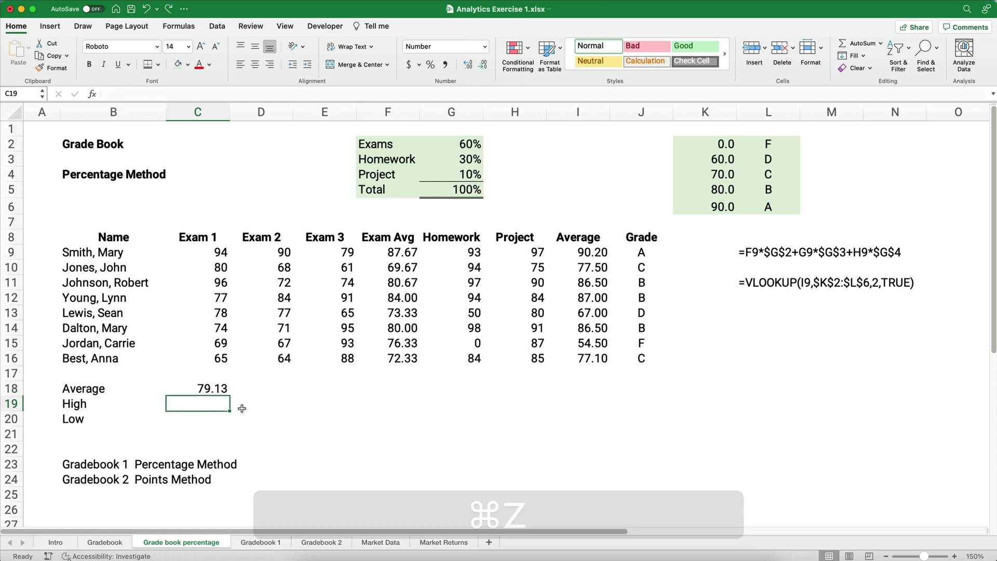
Step: Enter =MAX(C9:C16) in C19 and show the Exam 1 high score as 96.00
click(94, 94)
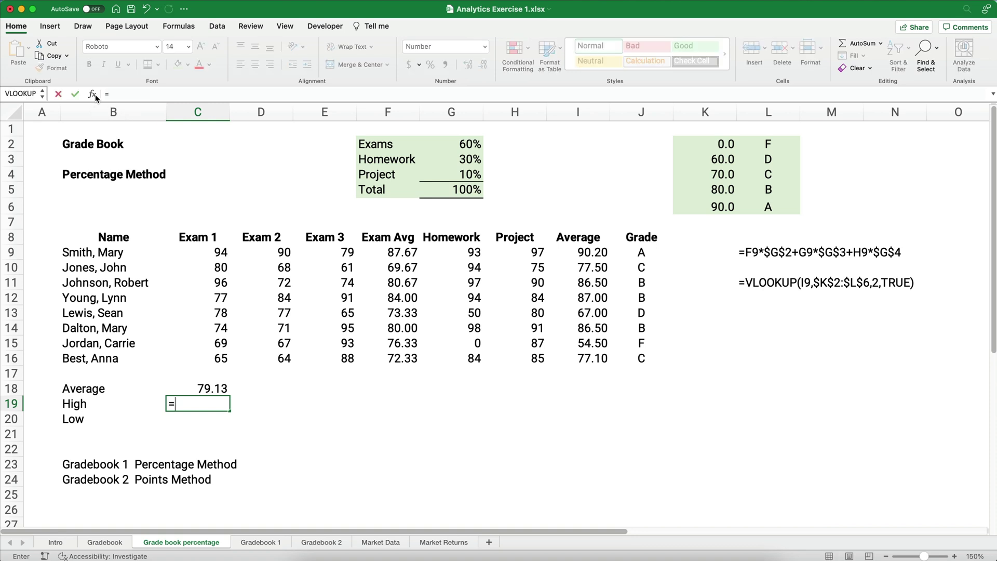
text(max()
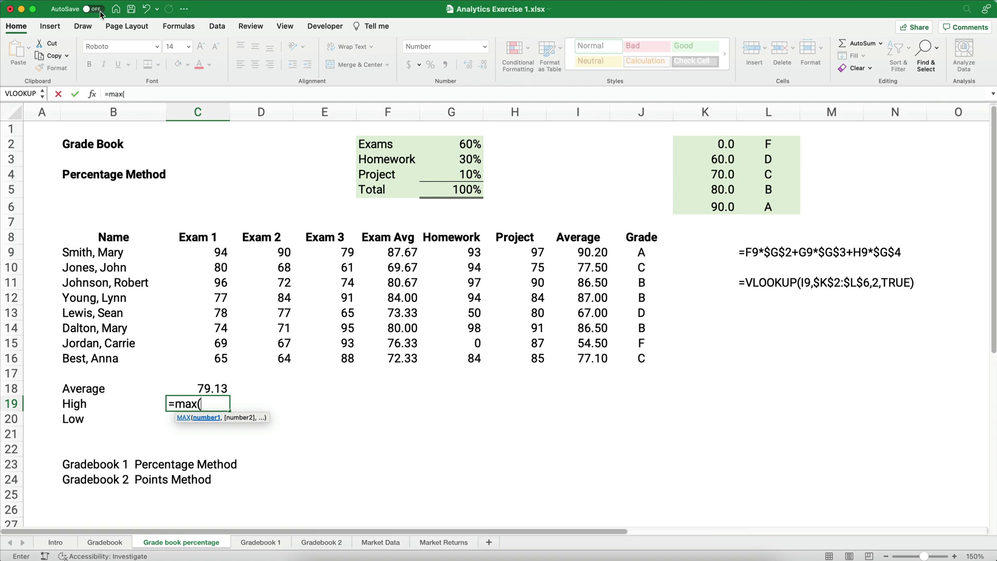
drag(199, 248, 209, 354)
text())
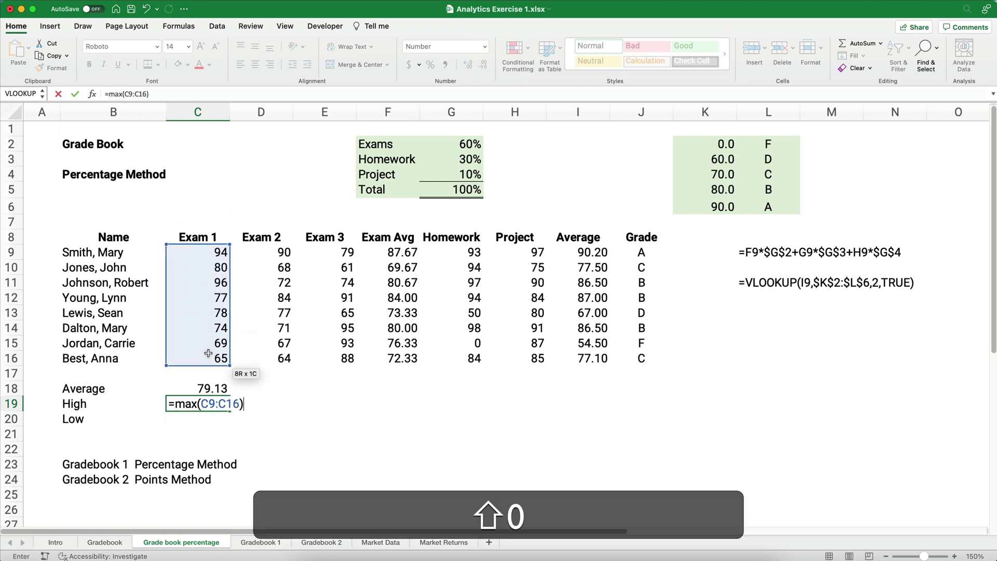
key(Return)
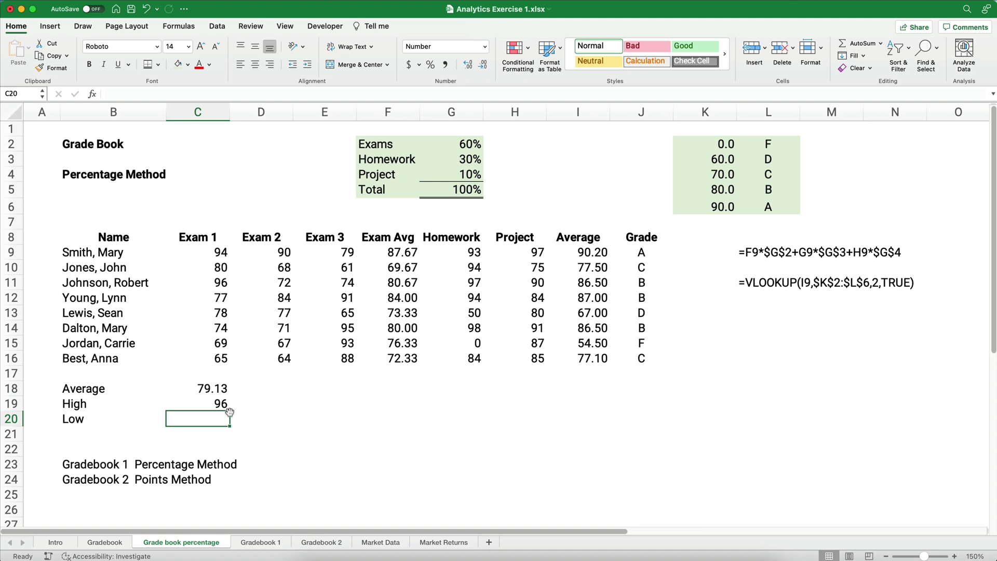
click(220, 406)
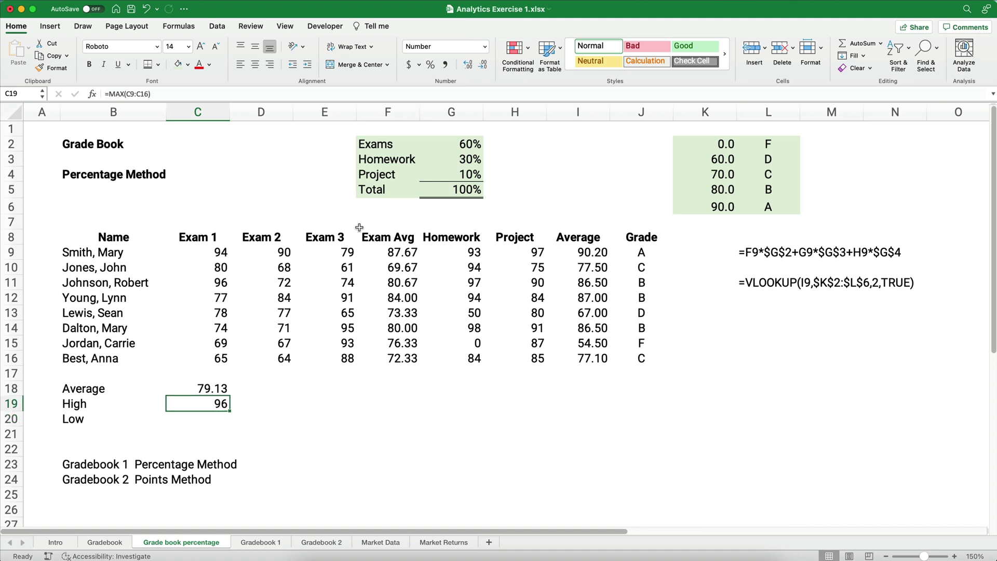
click(468, 67)
click(468, 68)
Step: Enter =MIN(C9:C16) in C20 and show the Exam 1 low score as 65.00
click(208, 416)
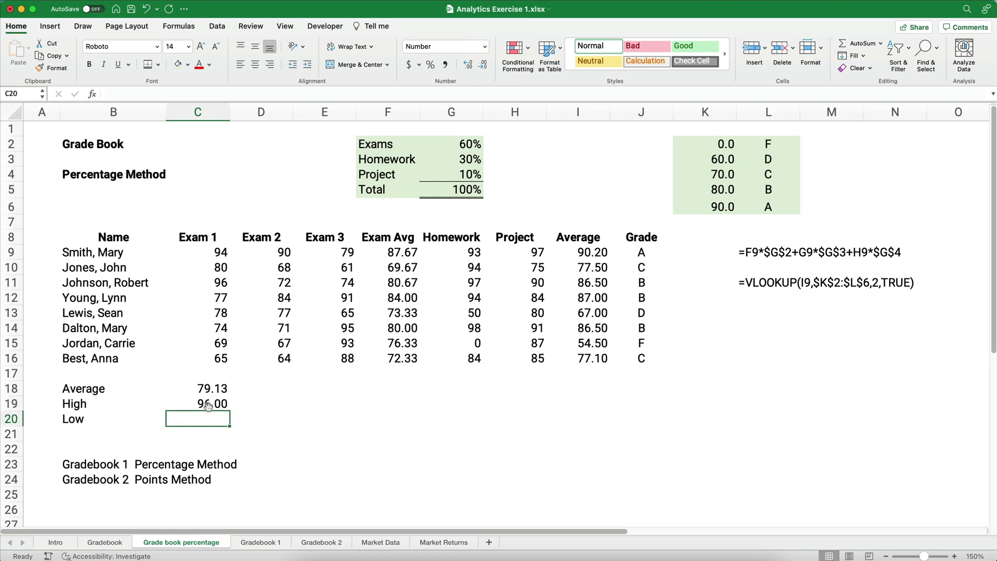
text(=)
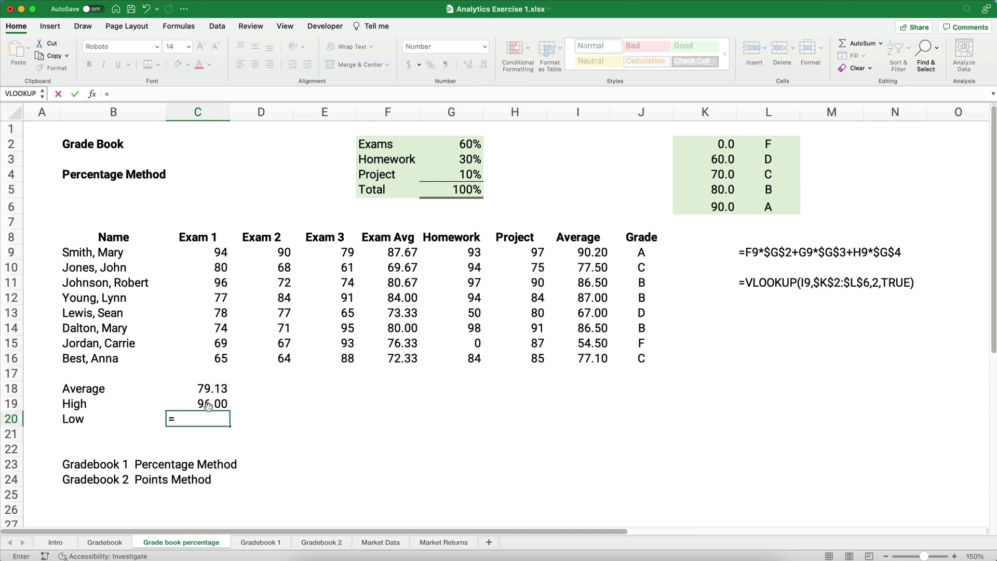
text(min)
key(Tab)
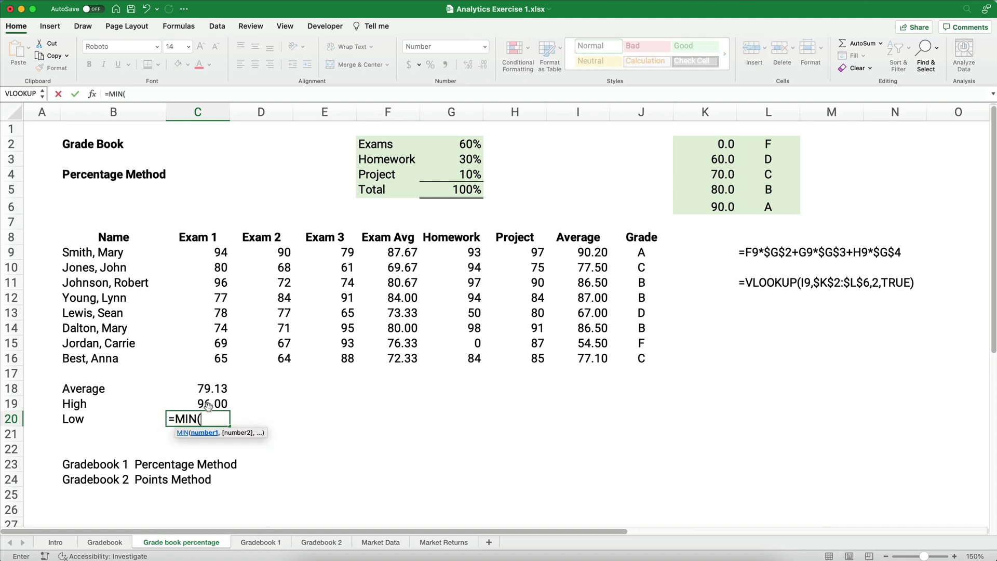
drag(197, 258, 203, 355)
text())
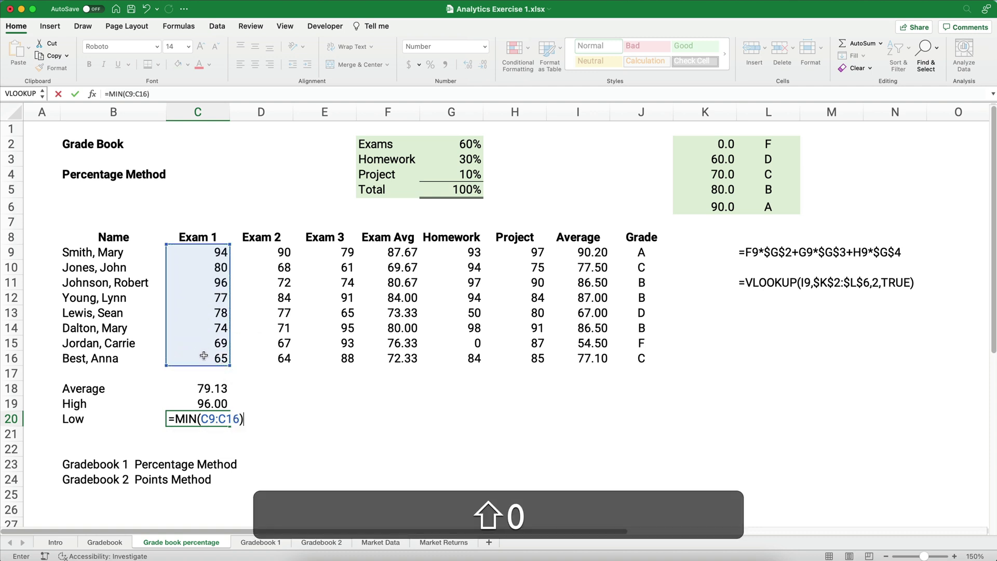
key(Return)
click(212, 421)
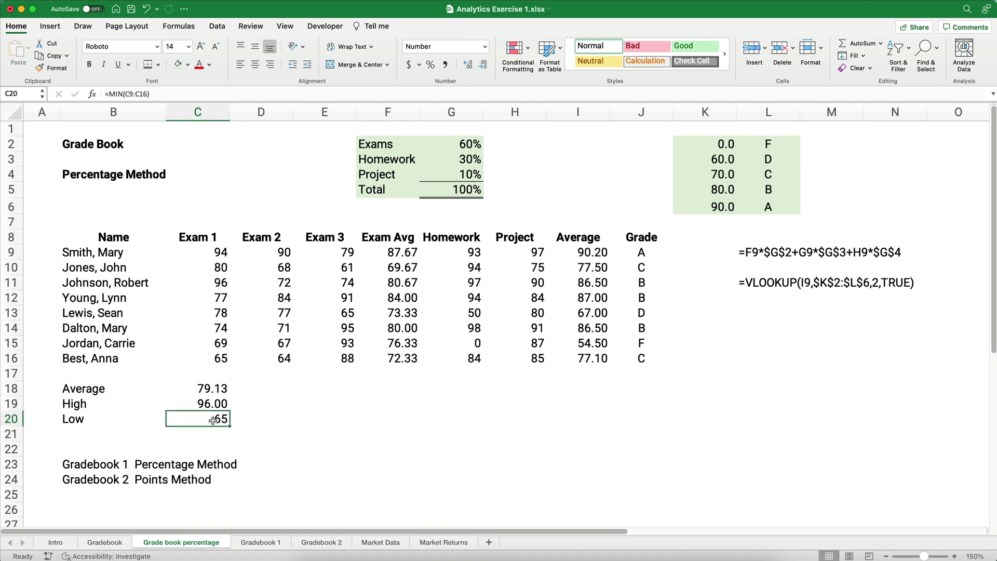
click(467, 66)
click(466, 66)
Step: Copy the Average/High/Low formulas from column C across to column I, and change G15's homework score to 90
drag(217, 387, 216, 416)
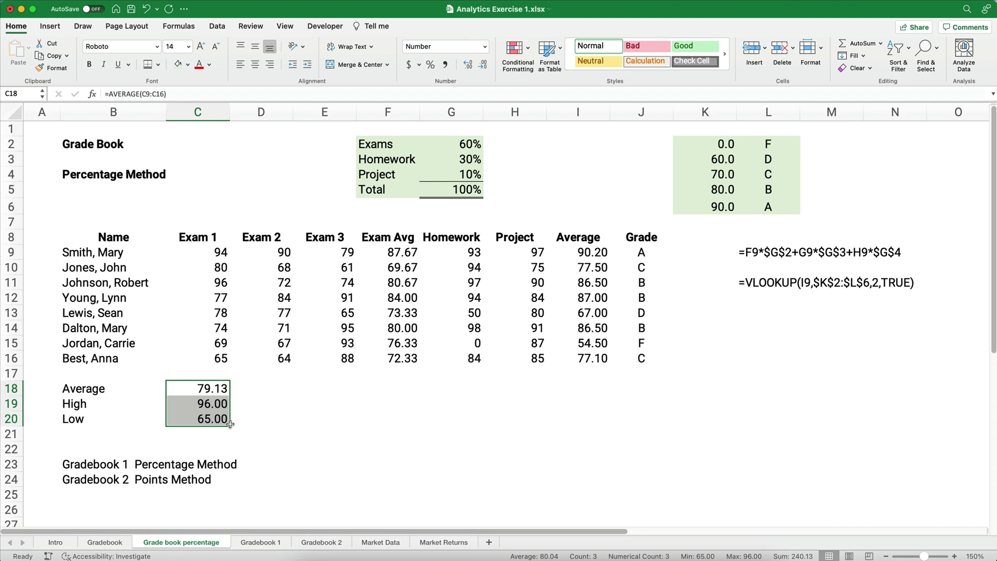
drag(230, 425, 602, 429)
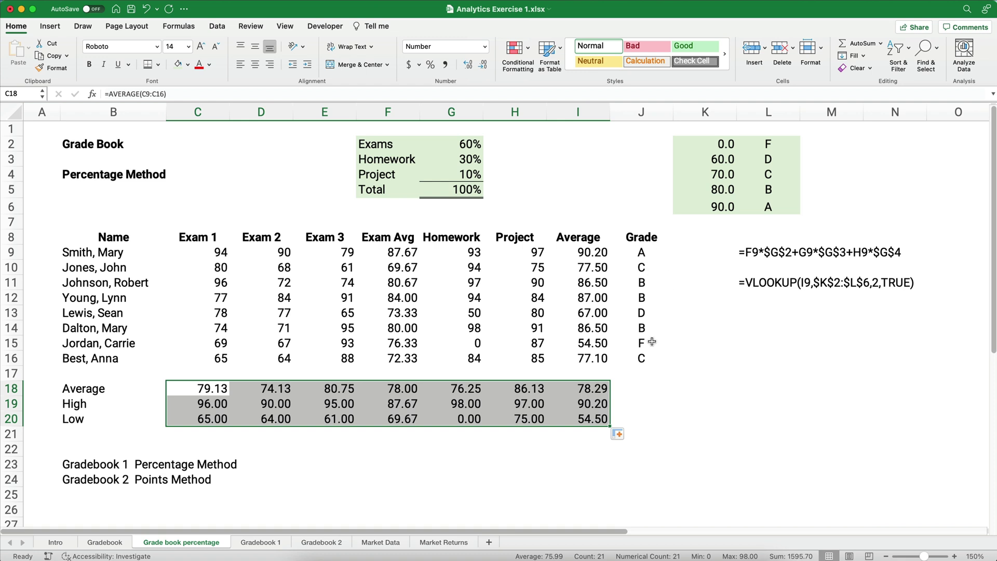
click(476, 340)
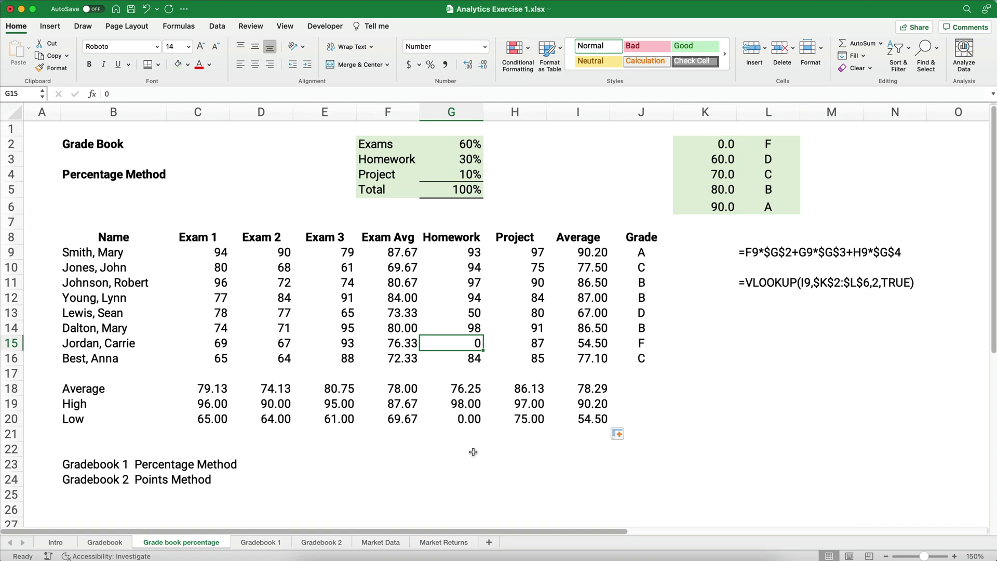
text(90)
key(Return)
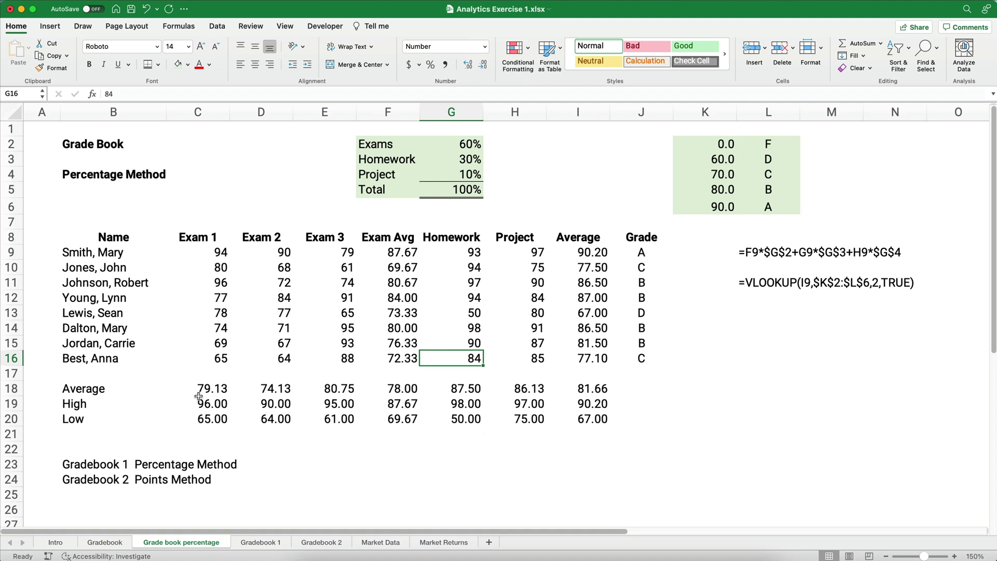
Step: Check the Exam 3 average and the overall Average, High and Low formulas (81.66, 90.20, 67.00)
drag(201, 387, 450, 425)
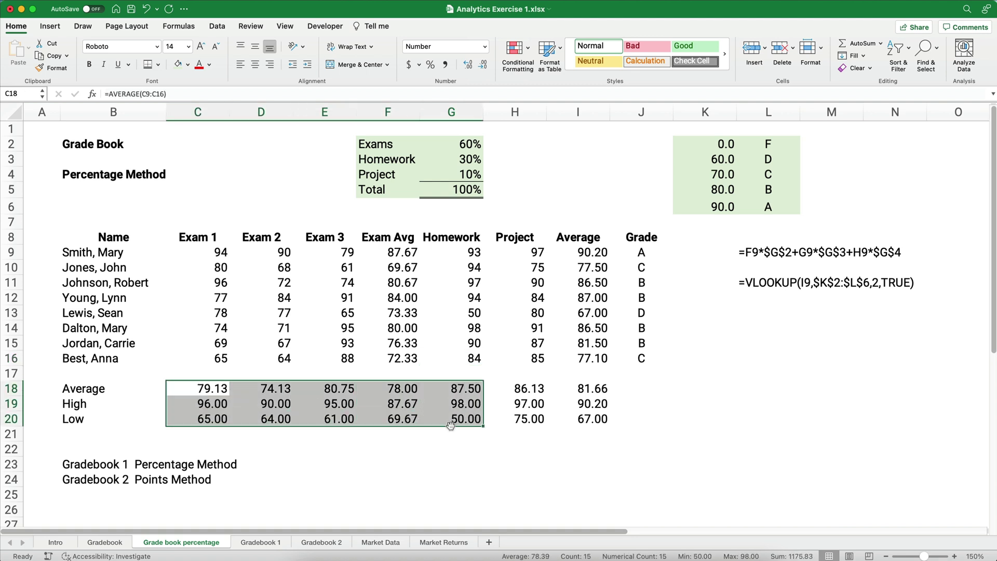
click(391, 447)
click(349, 394)
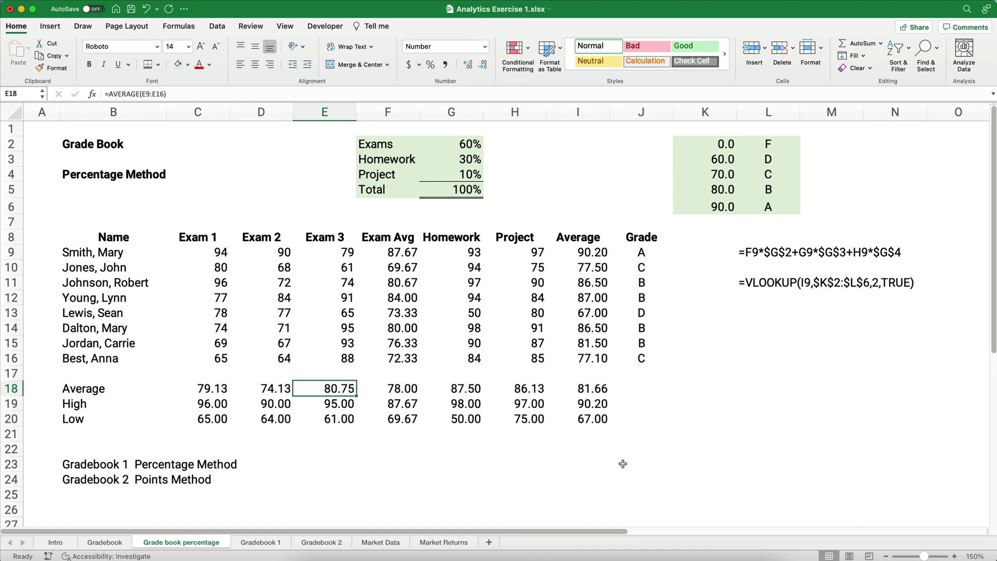
click(597, 404)
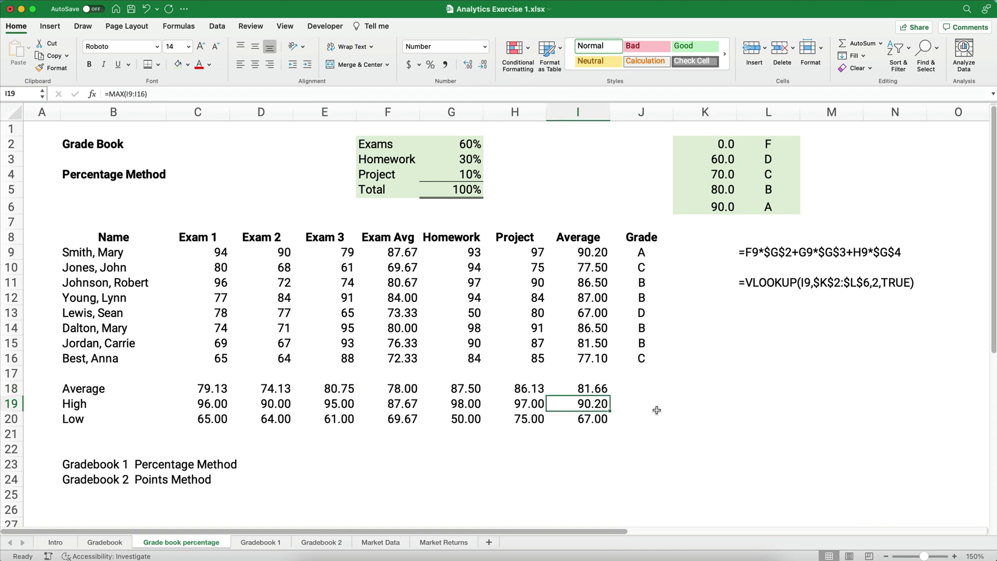
click(595, 388)
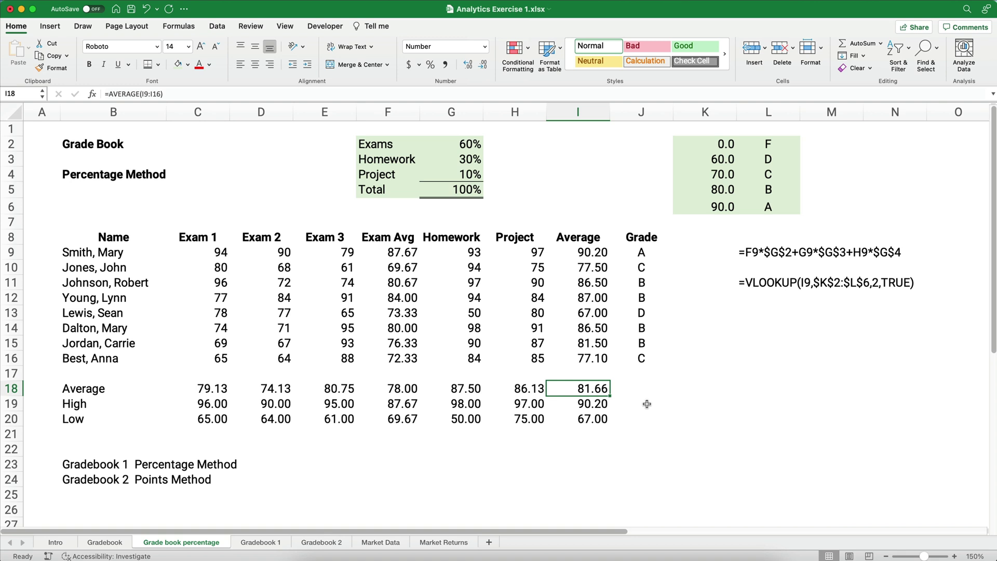
click(603, 418)
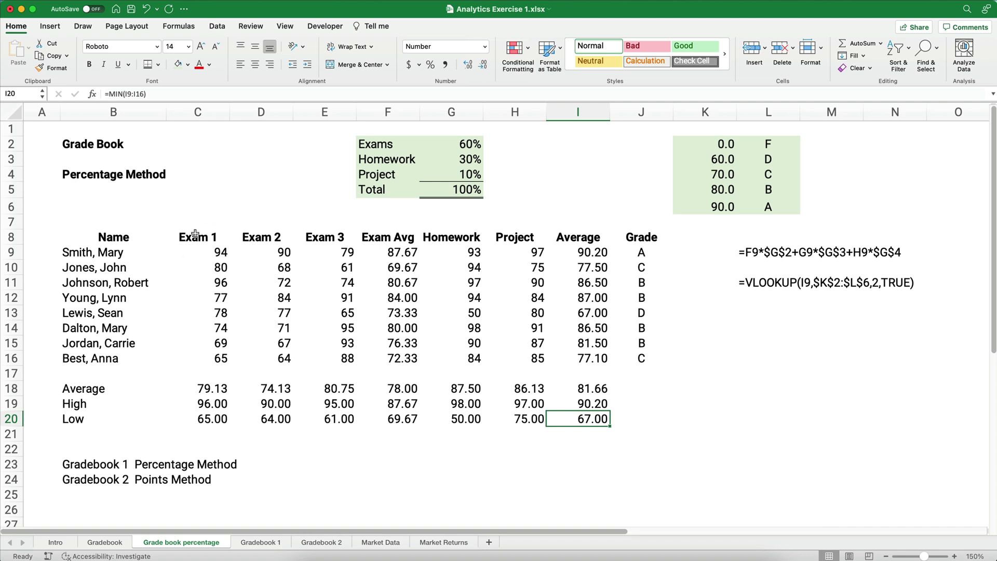
Step: Turn on AutoFilter for the student table B8:J16
drag(68, 233, 621, 363)
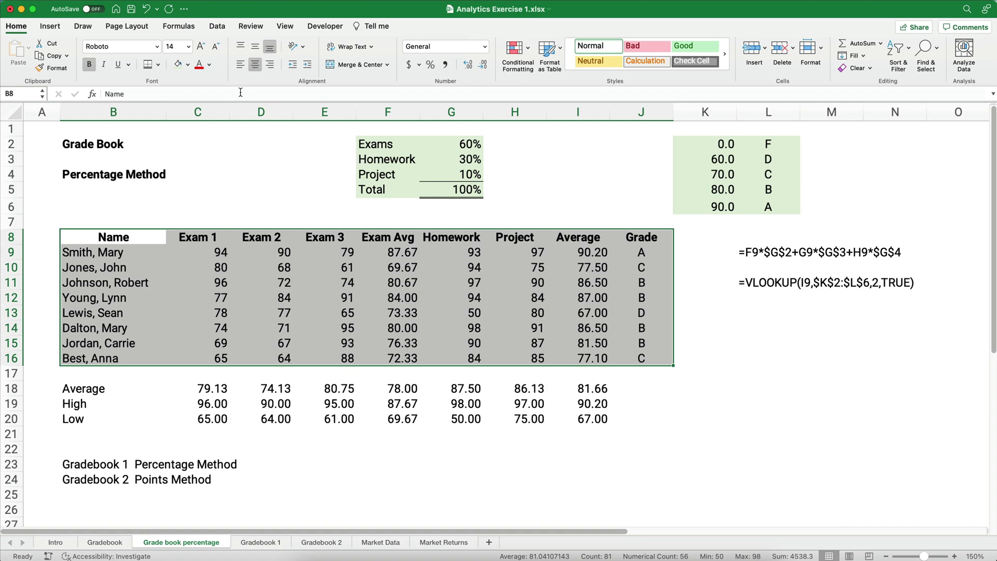
click(224, 29)
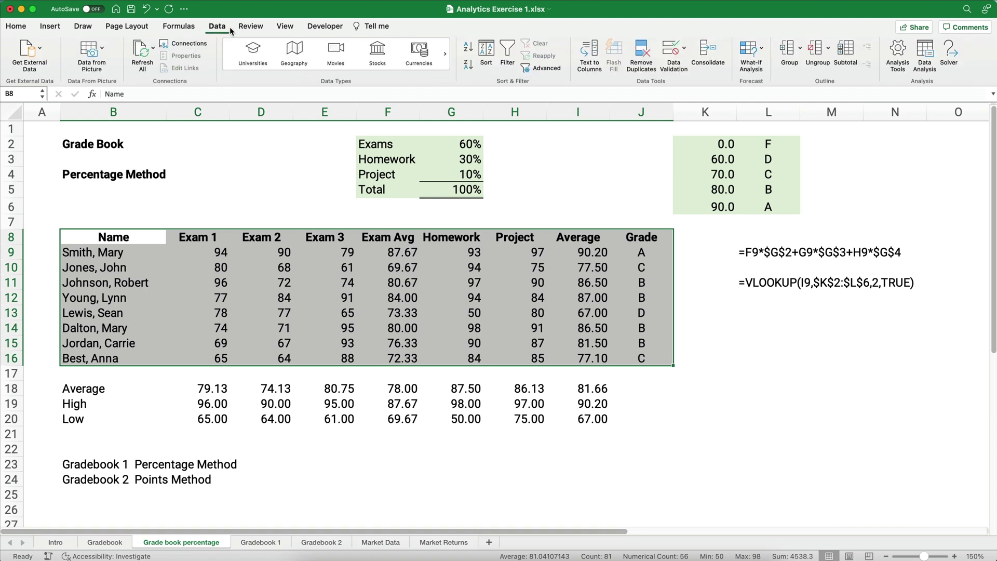
click(509, 50)
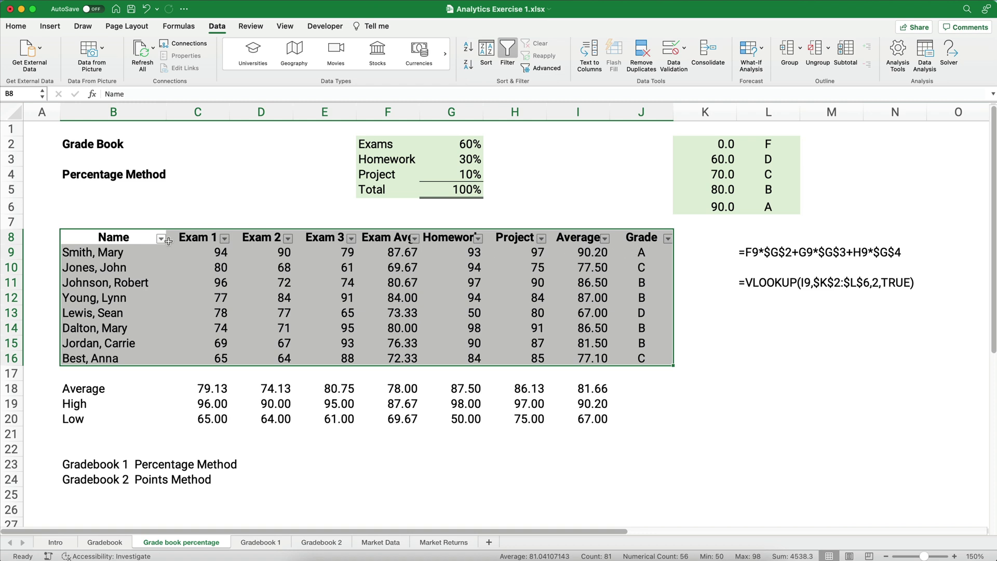
Step: Sort the students by Name in ascending alphabetical order
click(159, 210)
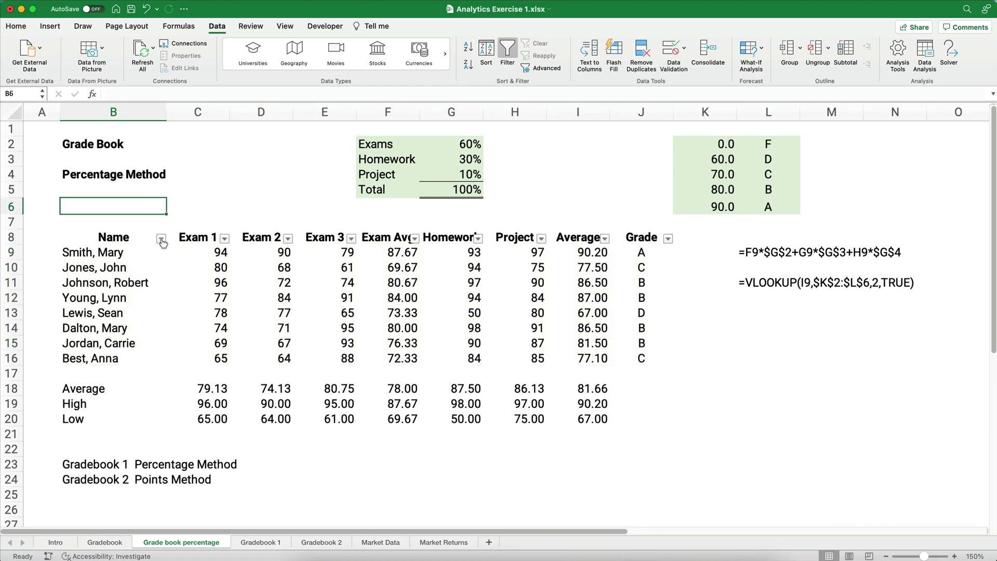
click(161, 239)
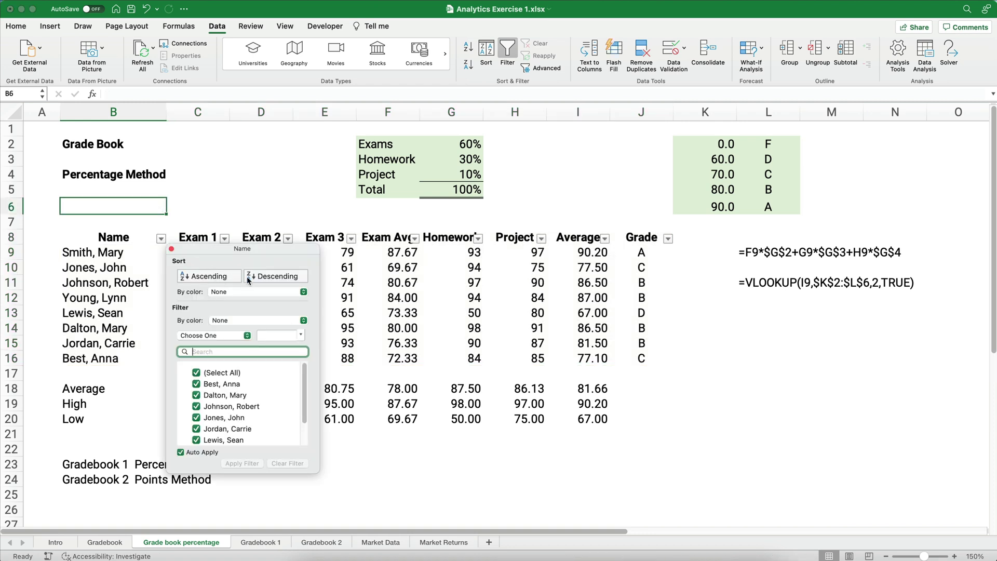
click(209, 276)
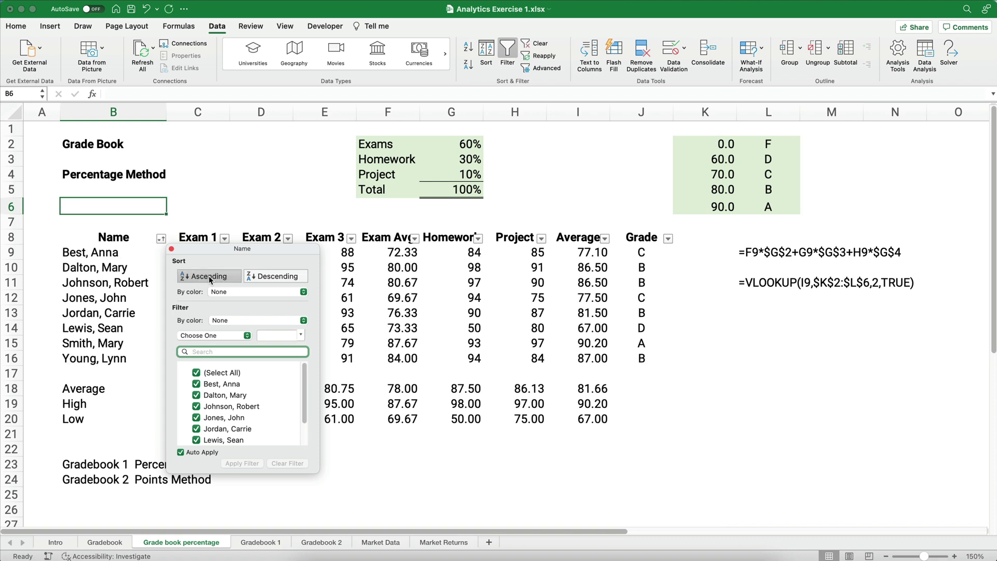
click(171, 249)
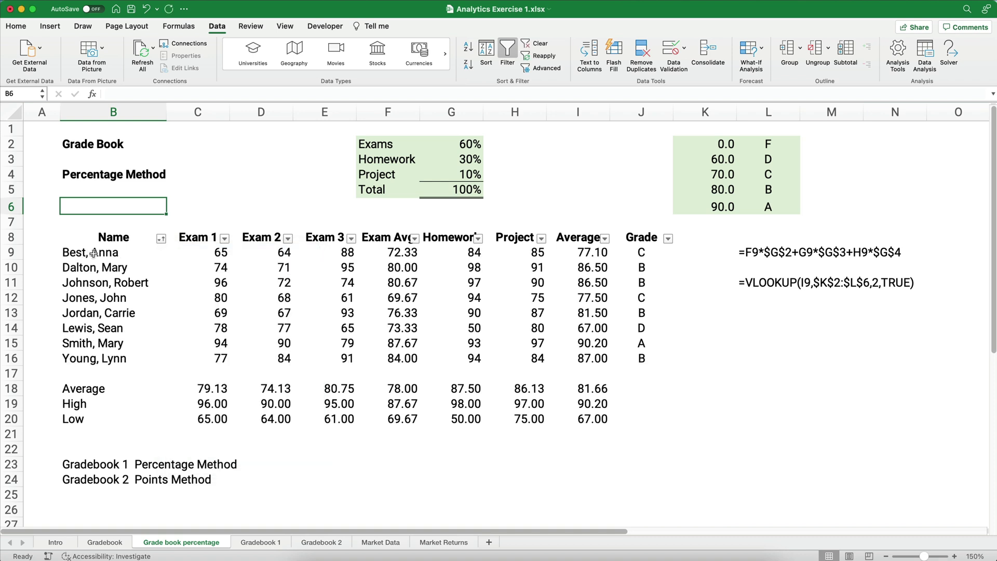
Step: Sort the student rows by Exam 3 in descending order, 95 down to 61
click(352, 239)
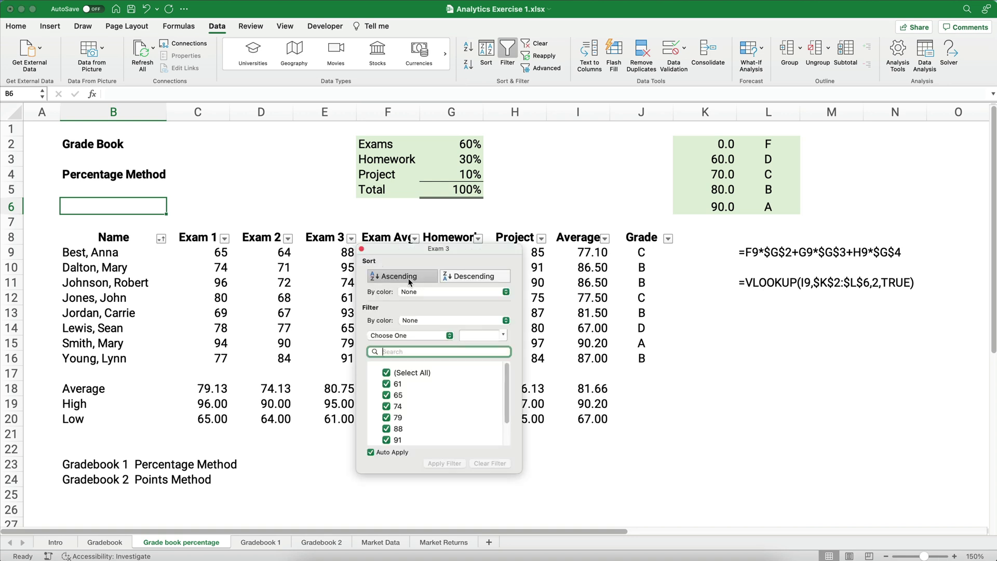
click(460, 275)
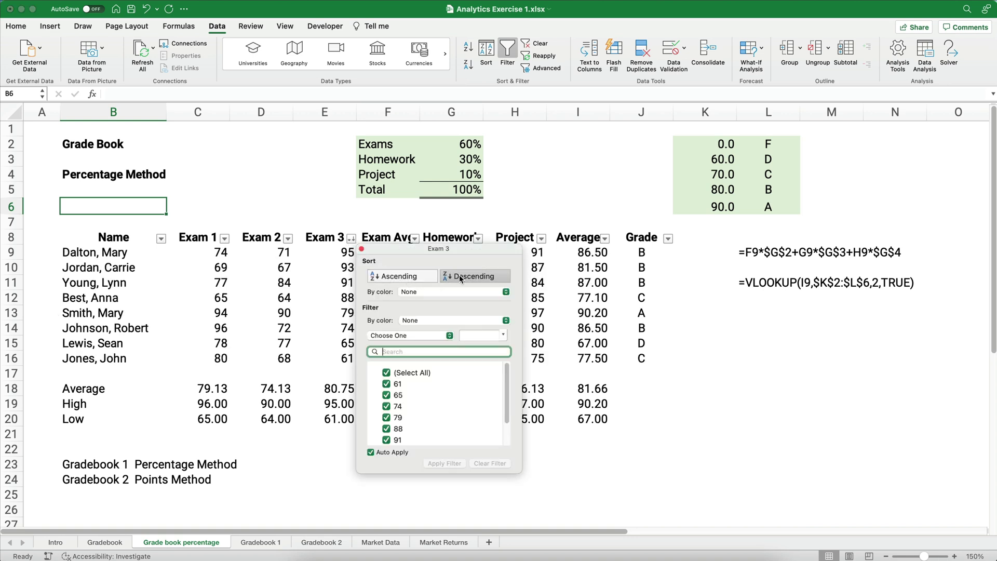
click(361, 250)
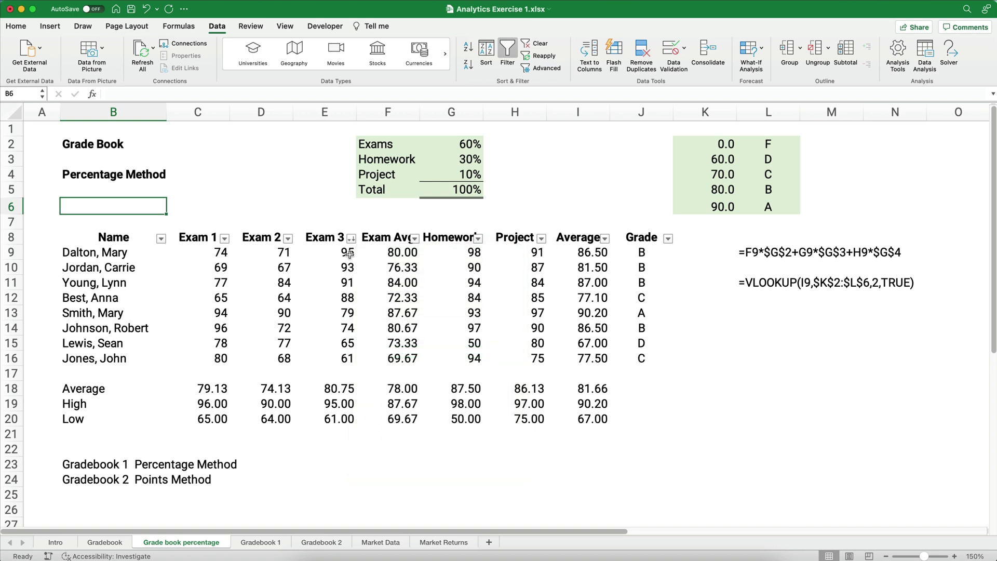